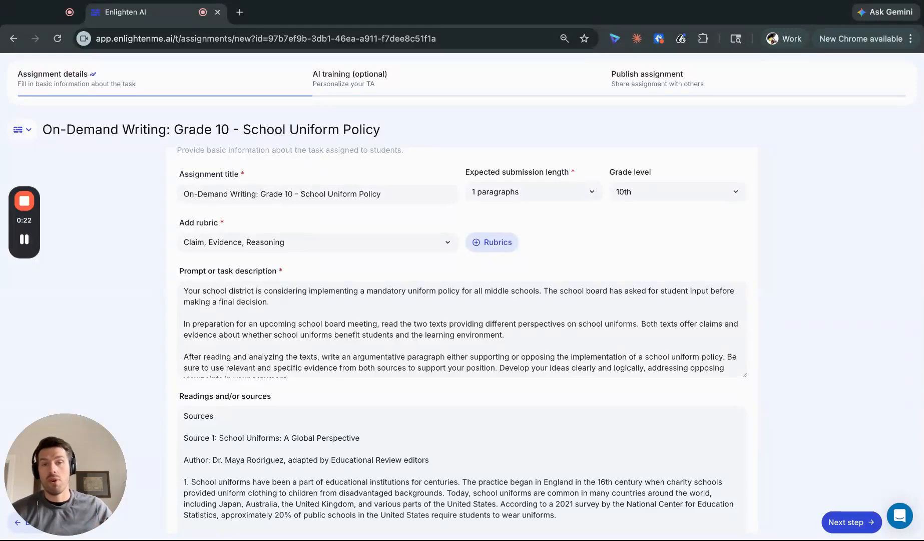
Review the assignment's title, rubric, task prompt and reading sources in the assignment details
{"action": "scroll", "coordinate": [329, 261], "scroll_direction": "up", "scroll_amount": 2}
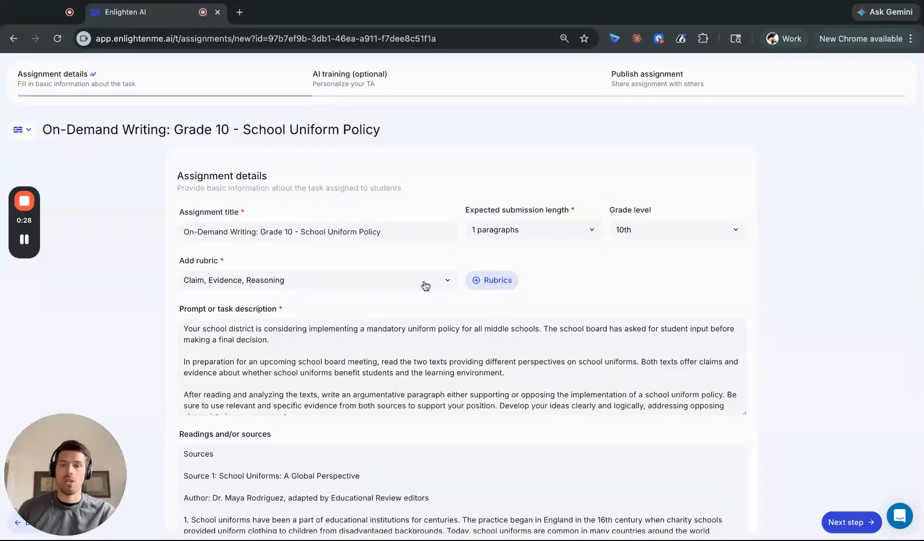
{"action": "scroll", "coordinate": [727, 324], "scroll_direction": "down", "scroll_amount": 2}
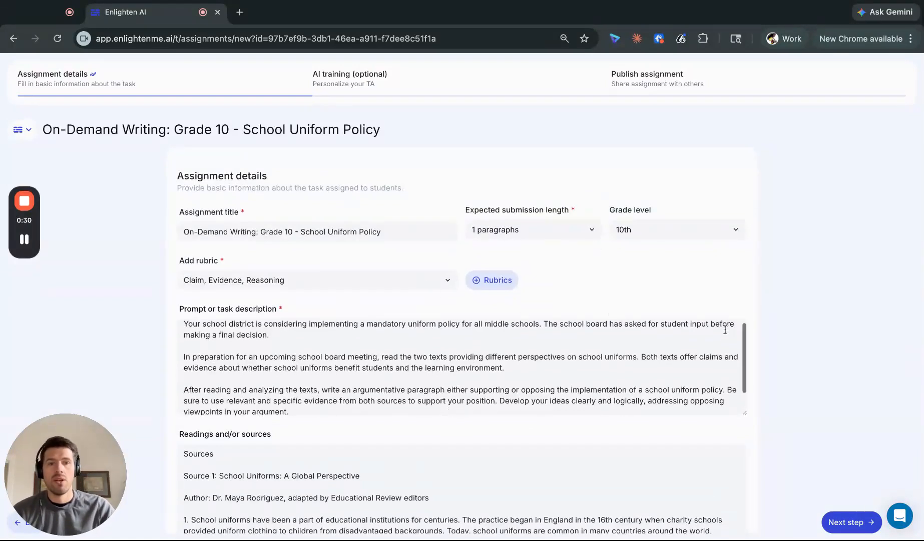
{"action": "scroll", "coordinate": [721, 357], "scroll_direction": "up", "scroll_amount": 2}
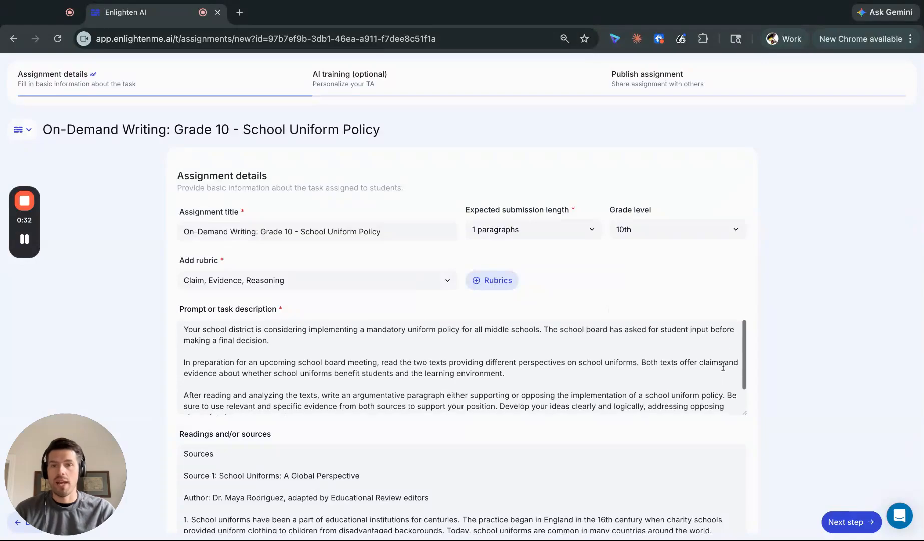
{"action": "scroll", "coordinate": [650, 360], "scroll_direction": "down", "scroll_amount": 10}
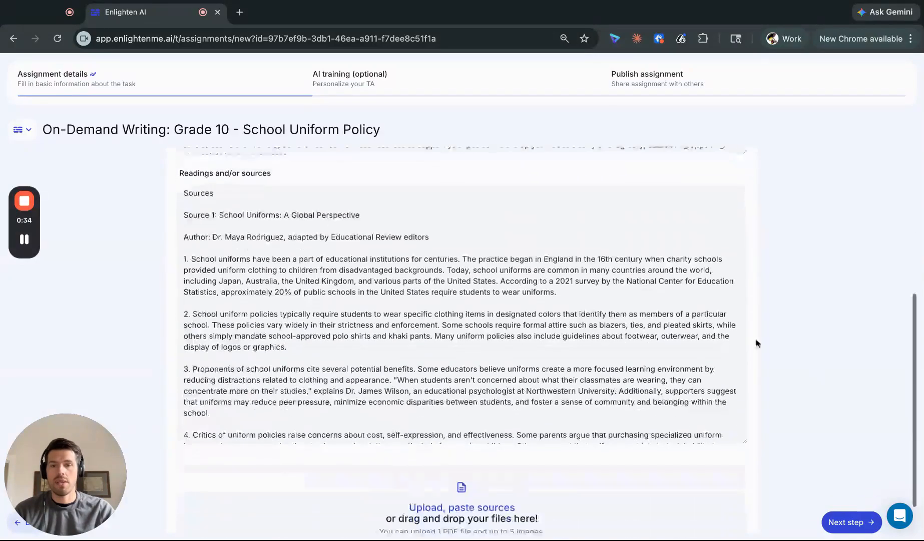
{"action": "scroll", "coordinate": [626, 345], "scroll_direction": "down", "scroll_amount": 15}
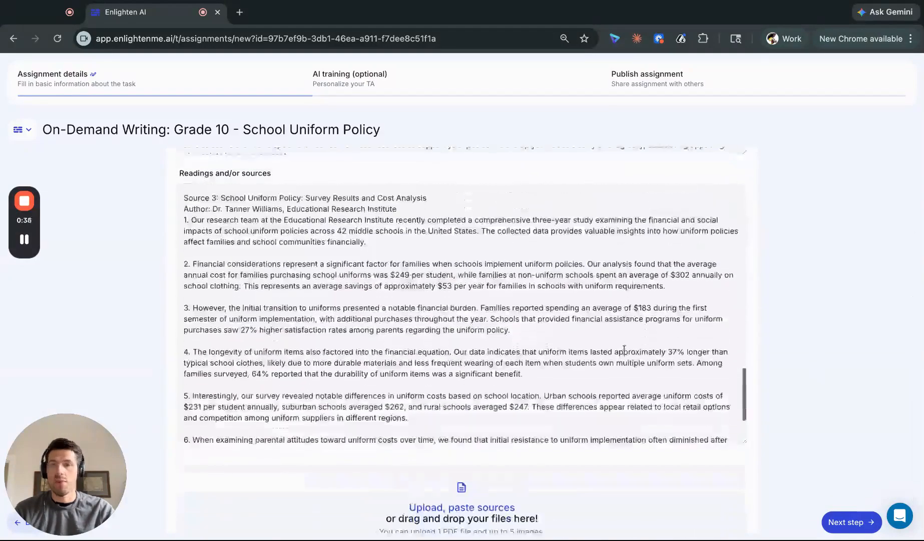
{"action": "scroll", "coordinate": [678, 356], "scroll_direction": "up", "scroll_amount": 20}
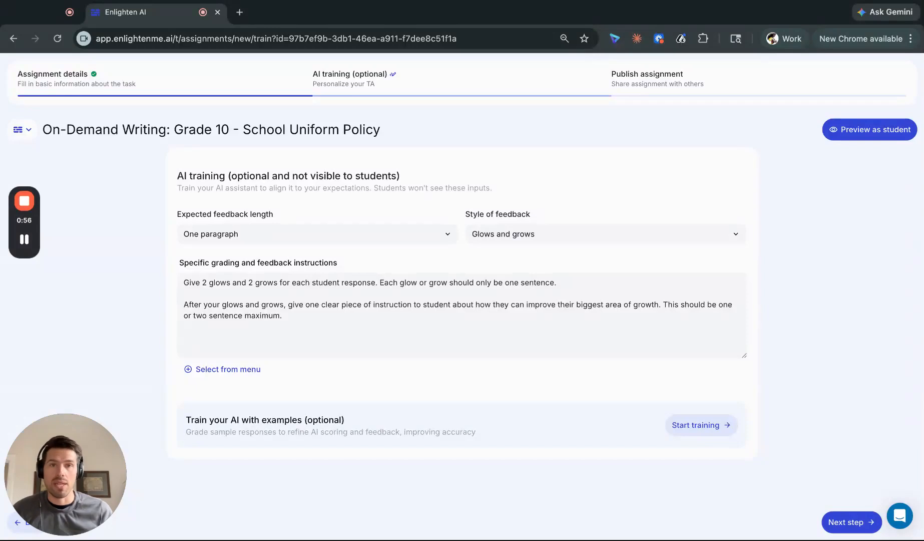
Continue to publishing, set the assignment's use to My classroom use only, and review its feedback delivery and settings
{"action": "left_click", "coordinate": [845, 522]}
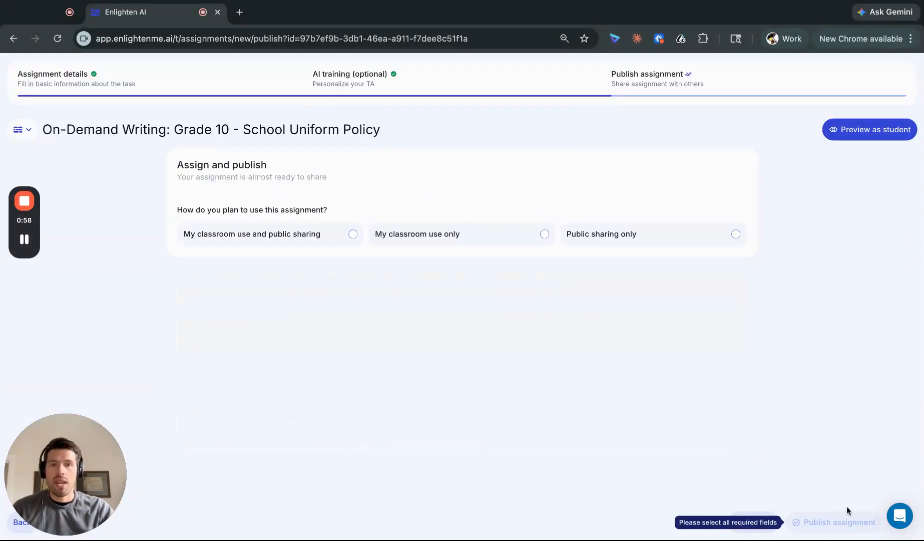
{"action": "left_click", "coordinate": [447, 242]}
{"action": "scroll", "coordinate": [466, 300], "scroll_direction": "down", "scroll_amount": 3}
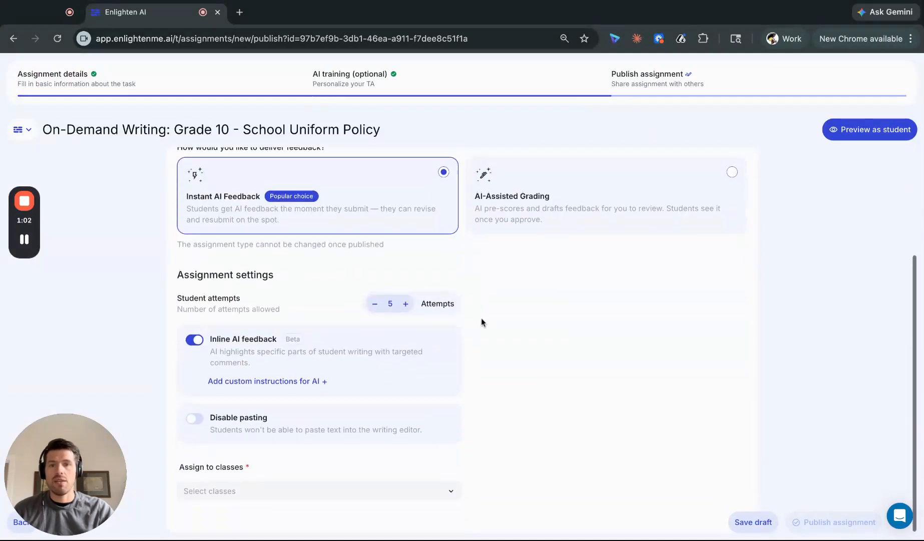
{"action": "scroll", "coordinate": [480, 322], "scroll_direction": "up", "scroll_amount": 1}
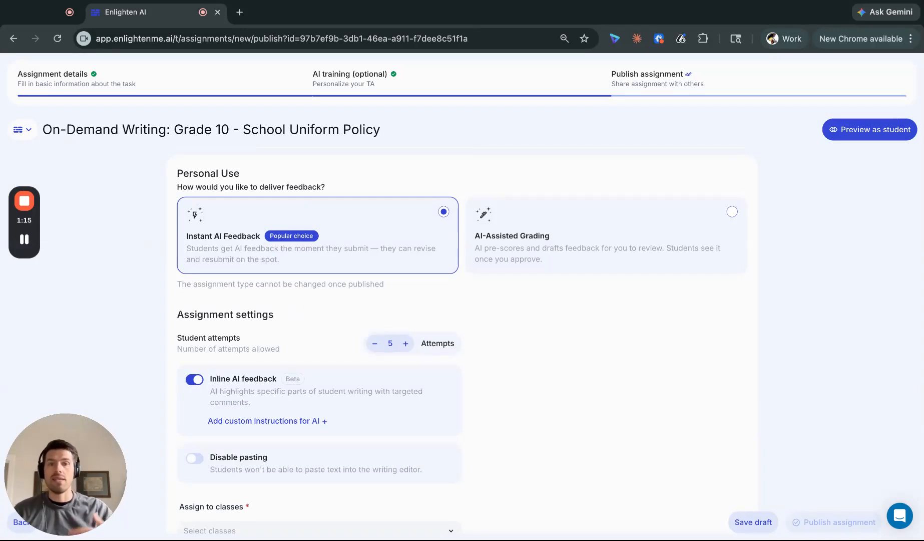
{"action": "scroll", "coordinate": [322, 305], "scroll_direction": "down", "scroll_amount": 1}
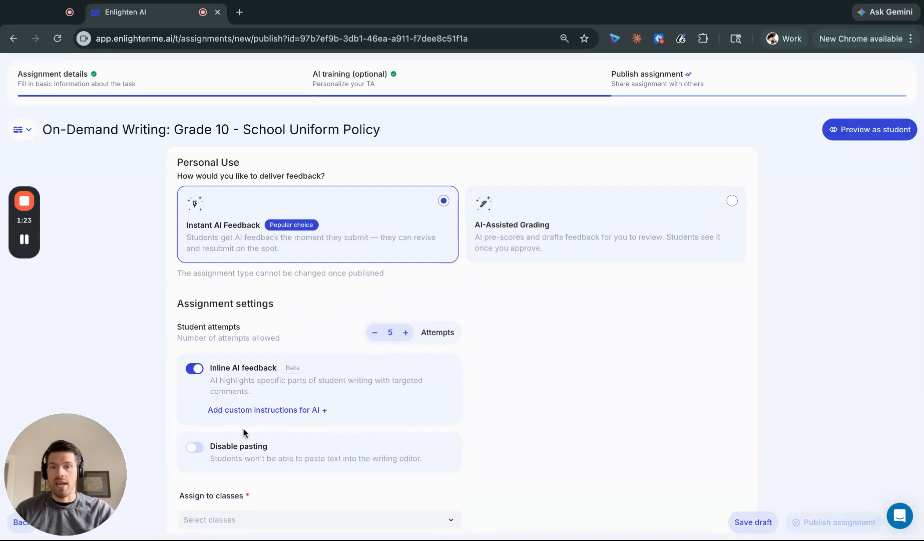
Add custom inline AI feedback instructions reading "Focus on whether students are adding enough evidence for their arguments."
{"action": "left_click", "coordinate": [311, 411]}
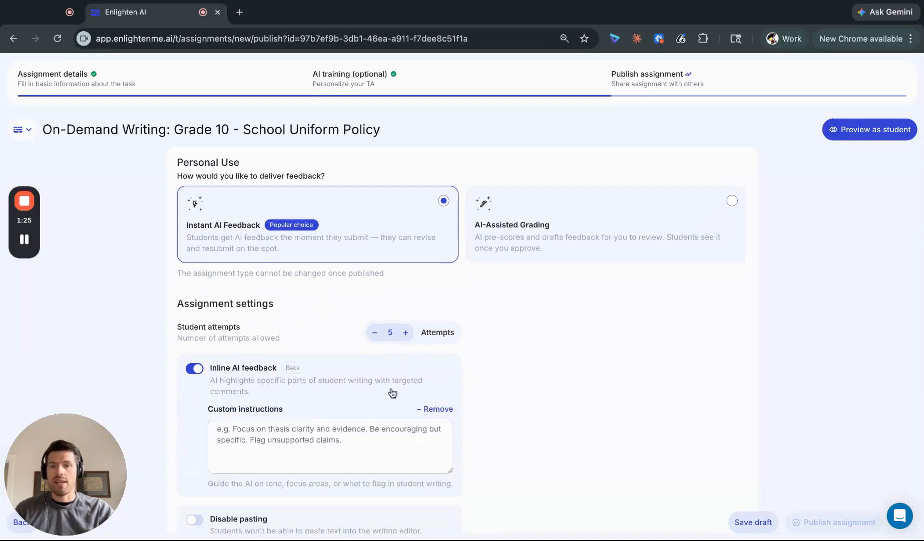
{"action": "scroll", "coordinate": [392, 390], "scroll_direction": "down", "scroll_amount": 2}
{"action": "left_click", "coordinate": [328, 346]}
{"action": "type", "text": "Focus on"}
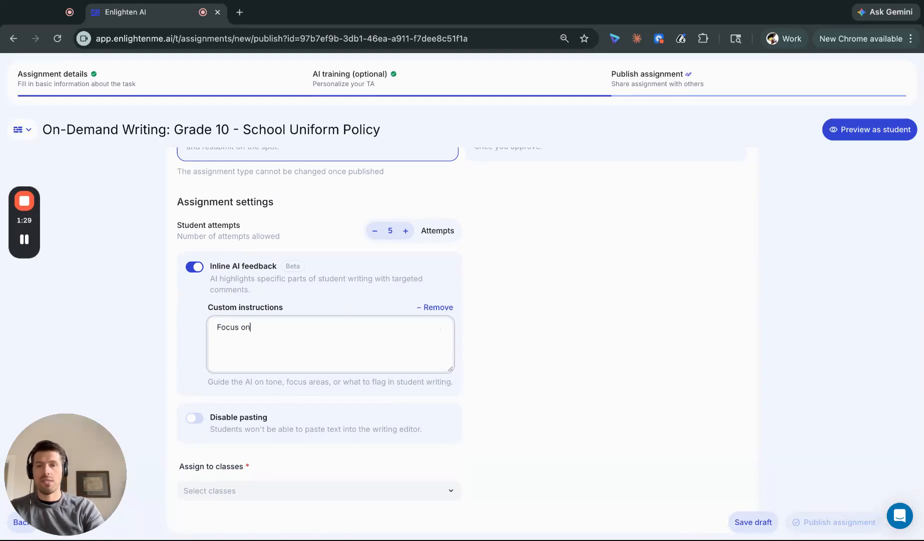
{"action": "type", "text": " whether students "}
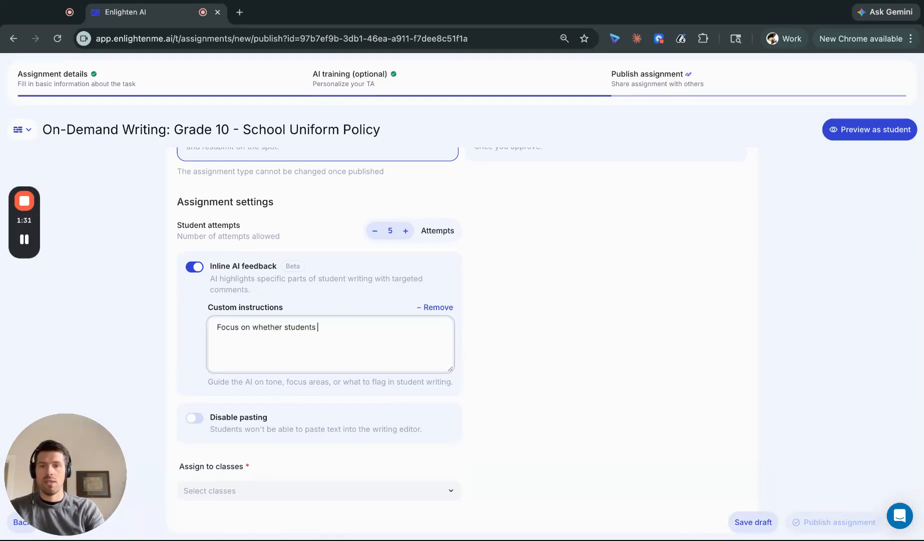
{"action": "type", "text": "are adding enough "}
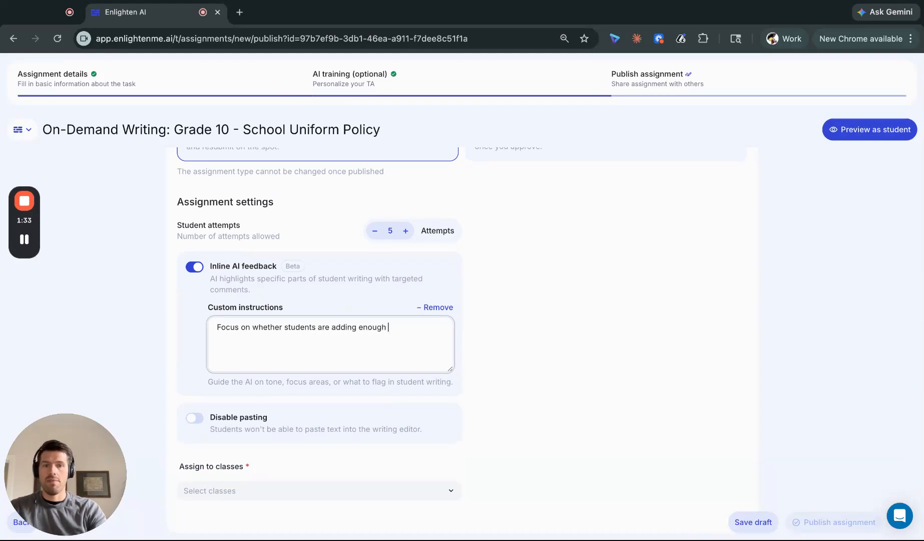
{"action": "type", "text": "evidence for their arugmen"}
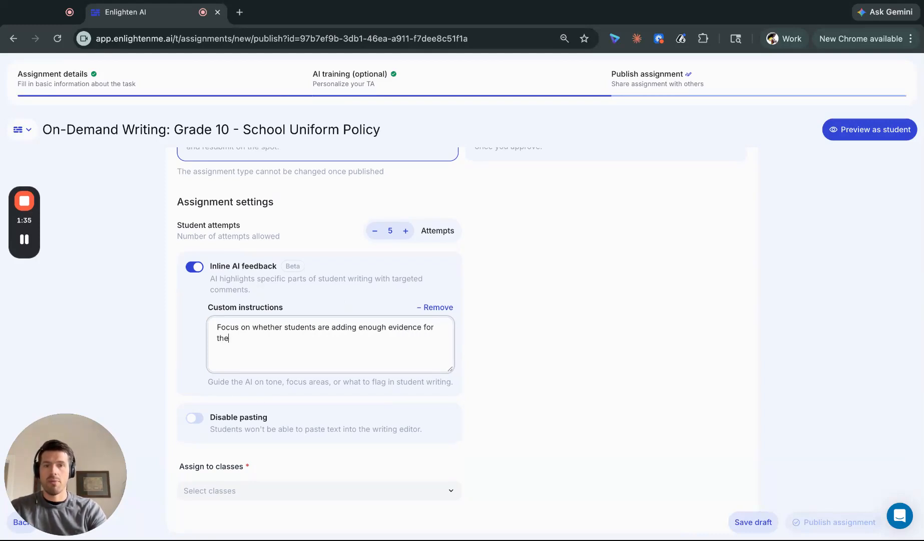
{"action": "key", "text": "BackSpace"}
{"action": "key", "text": "BackSpace"}
{"action": "key", "text": "BackSpace"}
{"action": "key", "text": "BackSpace"}
{"action": "key", "text": "BackSpace"}
{"action": "type", "text": "r arr"}
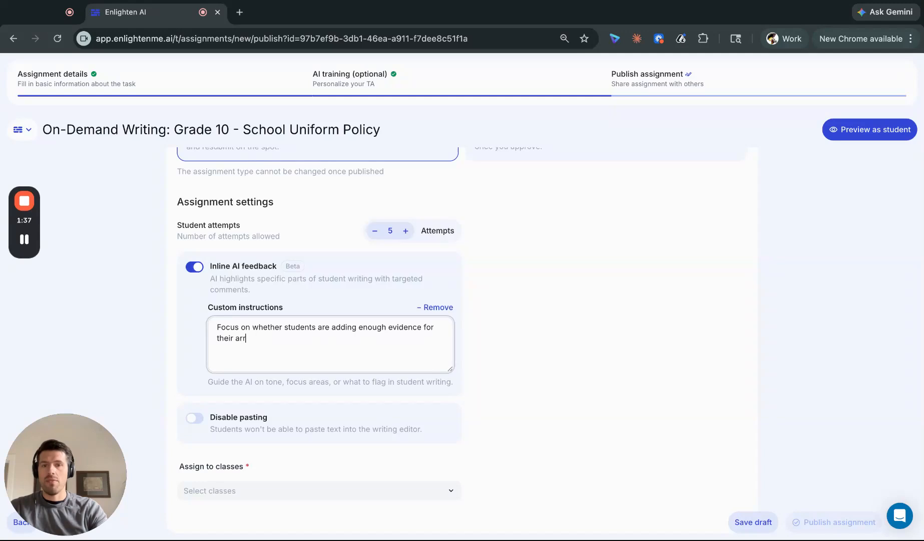
{"action": "key", "text": "BackSpace"}
{"action": "type", "text": "guments."}
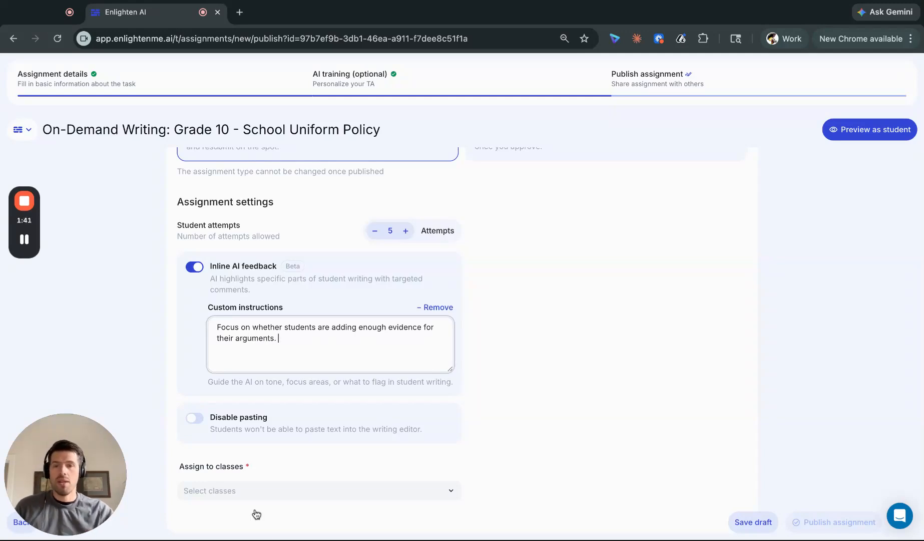
Turn on Disable pasting for the assignment and switch it back off
{"action": "left_click", "coordinate": [198, 419]}
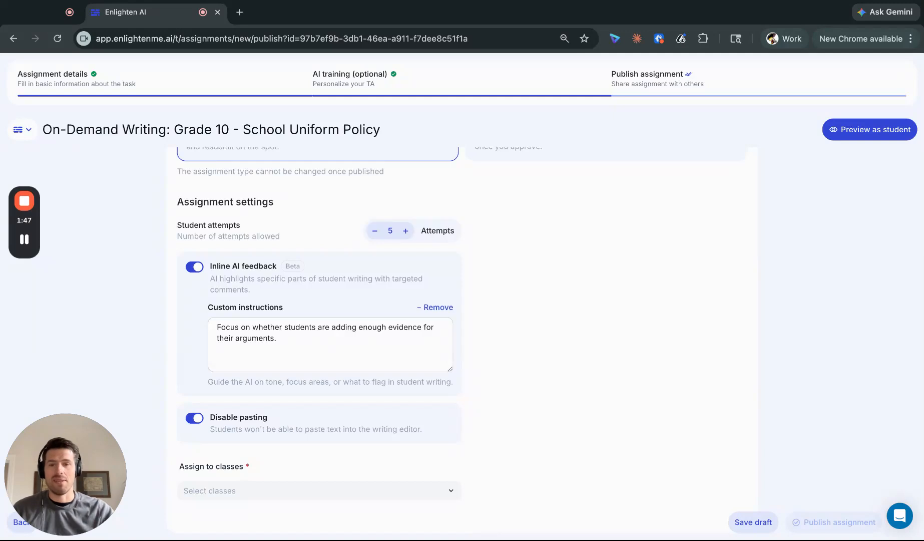
{"action": "left_click", "coordinate": [194, 418]}
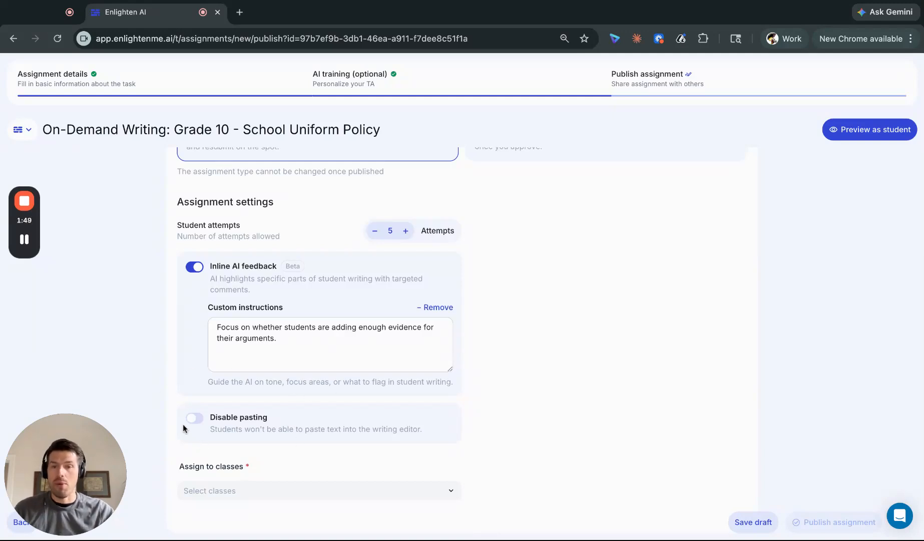
Assign the assignment to the ELA - 9th Grade class and publish it
{"action": "scroll", "coordinate": [557, 419], "scroll_direction": "down", "scroll_amount": 1}
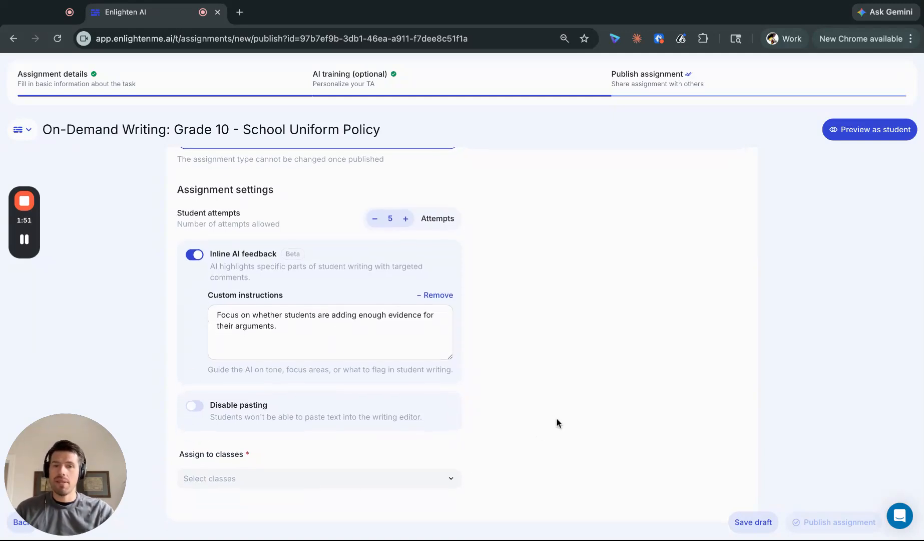
{"action": "left_click", "coordinate": [311, 500]}
{"action": "left_click", "coordinate": [251, 355]}
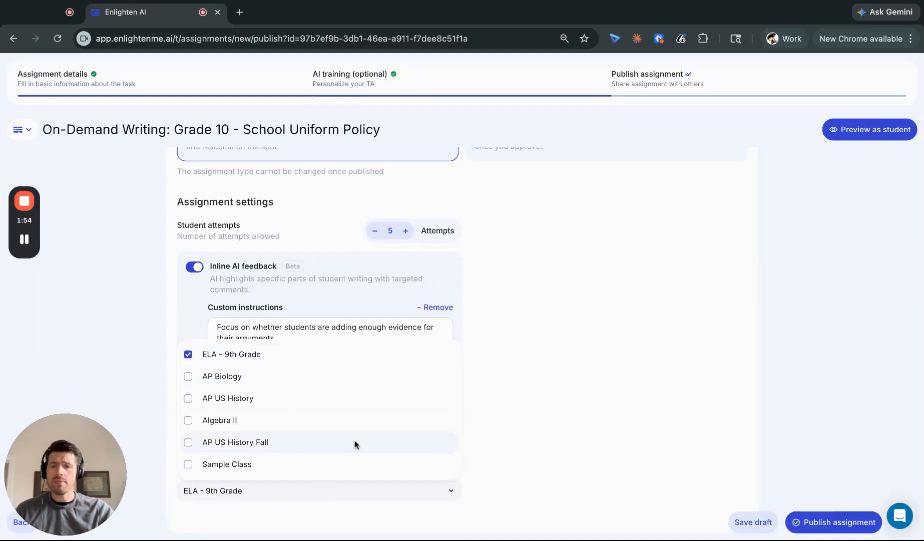
{"action": "left_click", "coordinate": [559, 384]}
{"action": "left_click", "coordinate": [809, 522]}
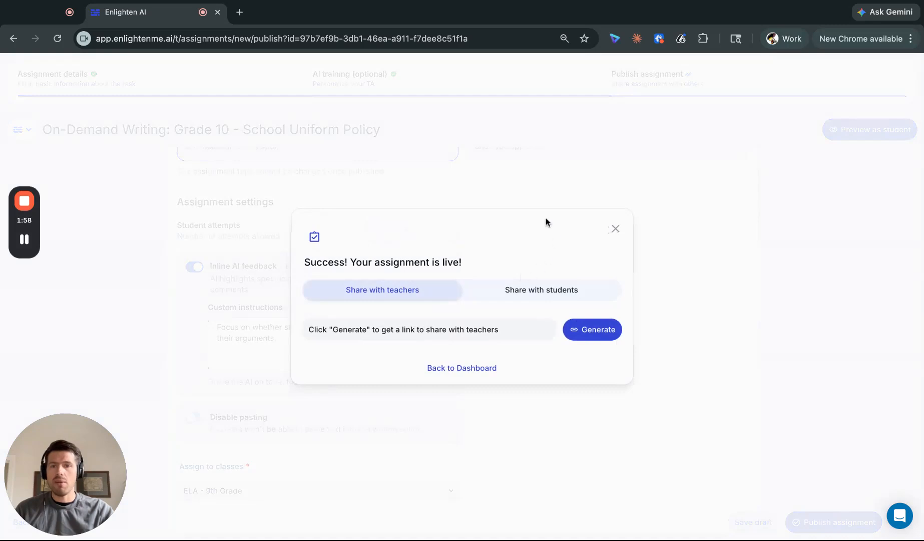
Copy the link for sharing the published assignment with students and return to the dashboard
{"action": "left_click", "coordinate": [539, 294]}
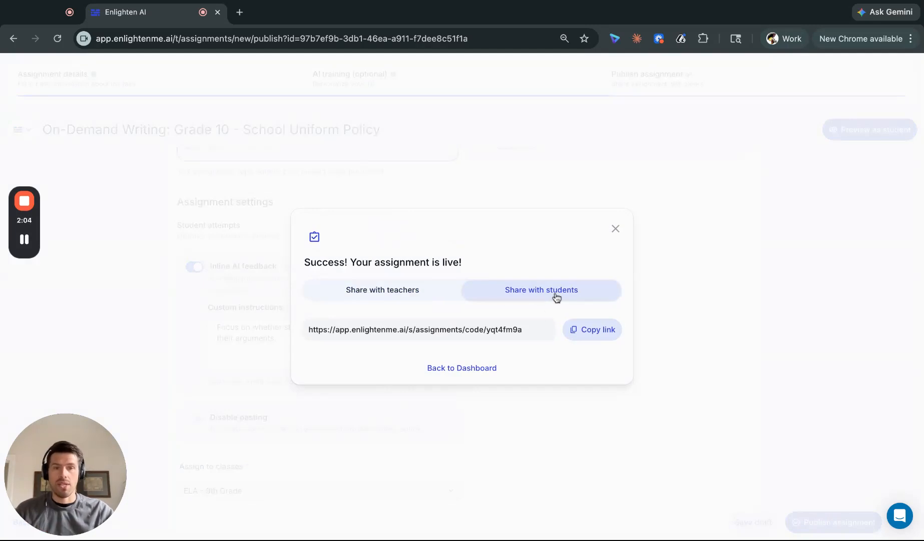
{"action": "left_click", "coordinate": [590, 331]}
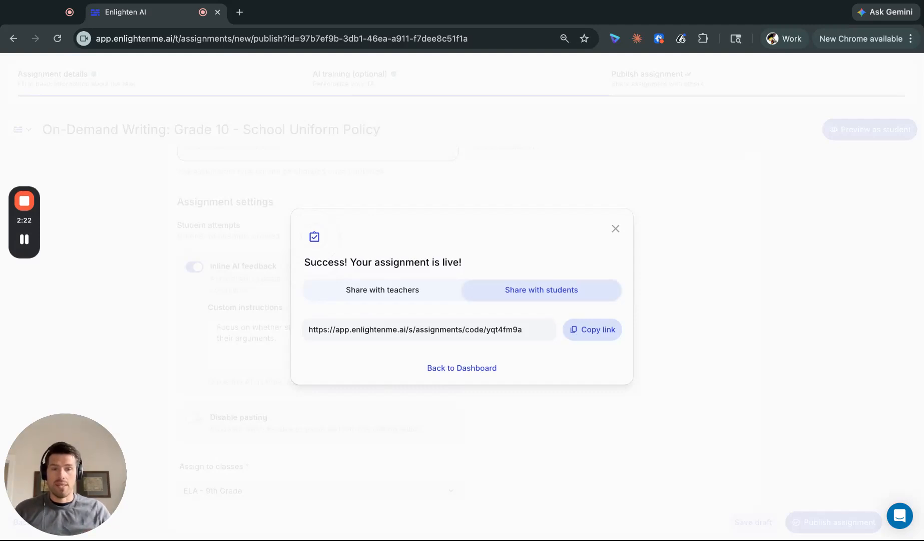
{"action": "left_click", "coordinate": [460, 369]}
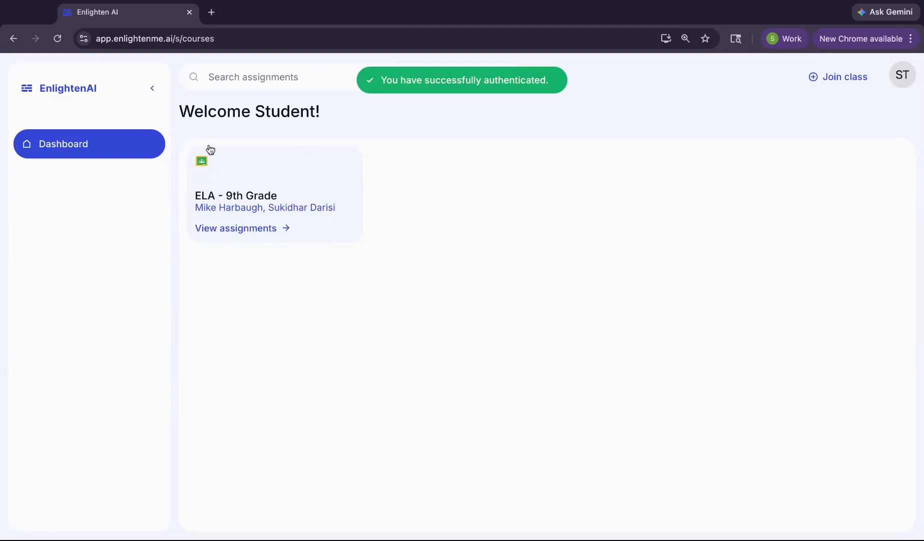
In the student account, open On-Demand Writing: Grade 10 - School Uniform Policy from ELA - 9th Grade and read its task prompt
{"action": "left_click", "coordinate": [343, 189]}
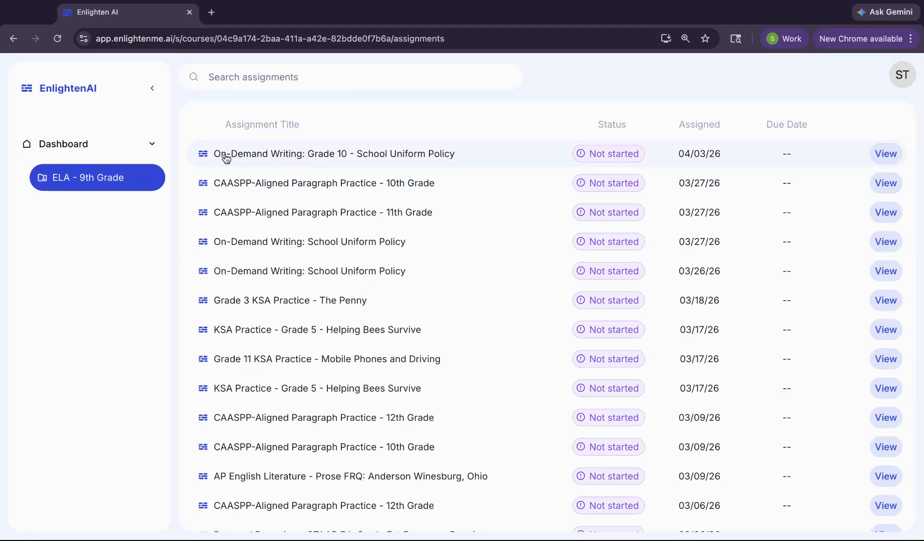
{"action": "left_click", "coordinate": [430, 153]}
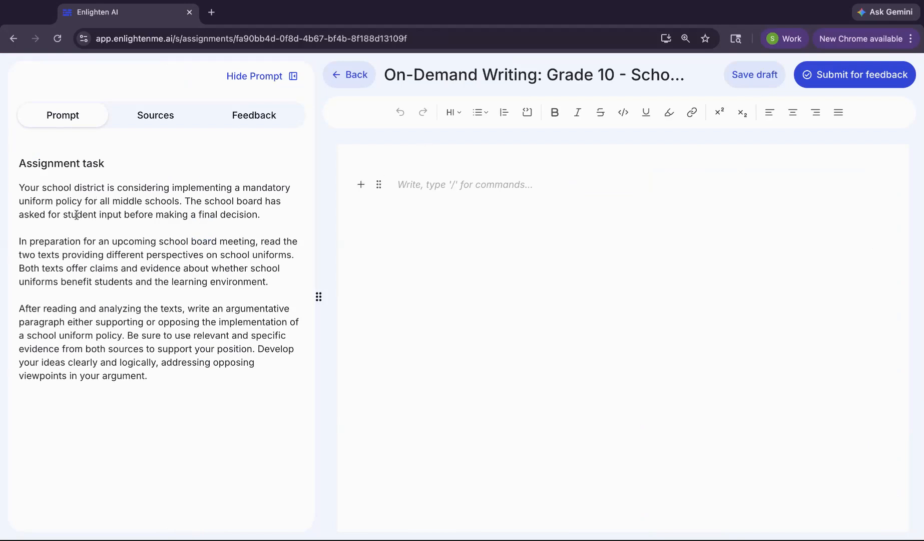
{"action": "triple_click", "coordinate": [20, 165]}
{"action": "left_click_drag", "start_coordinate": [20, 165], "coordinate": [167, 373]}
{"action": "left_click", "coordinate": [167, 373]}
Look through the assignment's sources and its feedback section with the attempts, and return to the prompt
{"action": "left_click", "coordinate": [161, 119]}
{"action": "scroll", "coordinate": [182, 295], "scroll_direction": "down", "scroll_amount": 8}
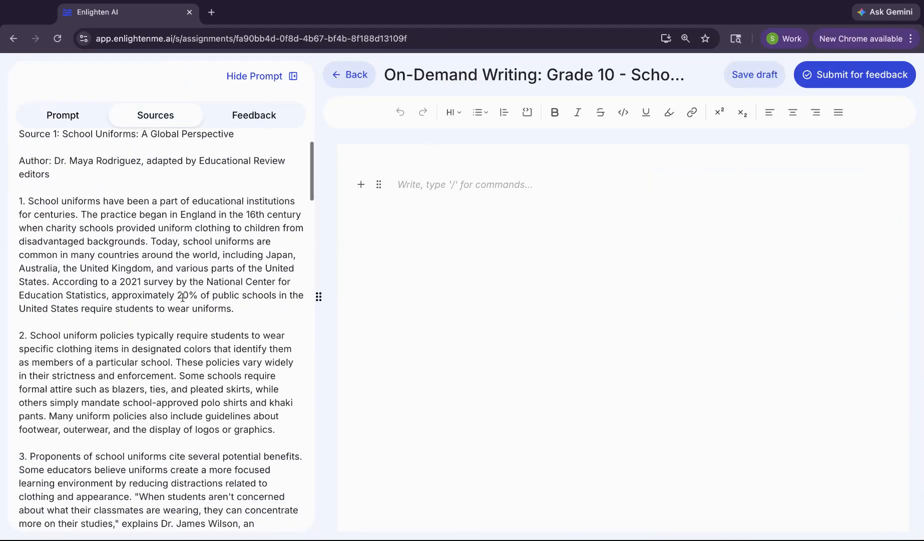
{"action": "scroll", "coordinate": [185, 301], "scroll_direction": "down", "scroll_amount": 20}
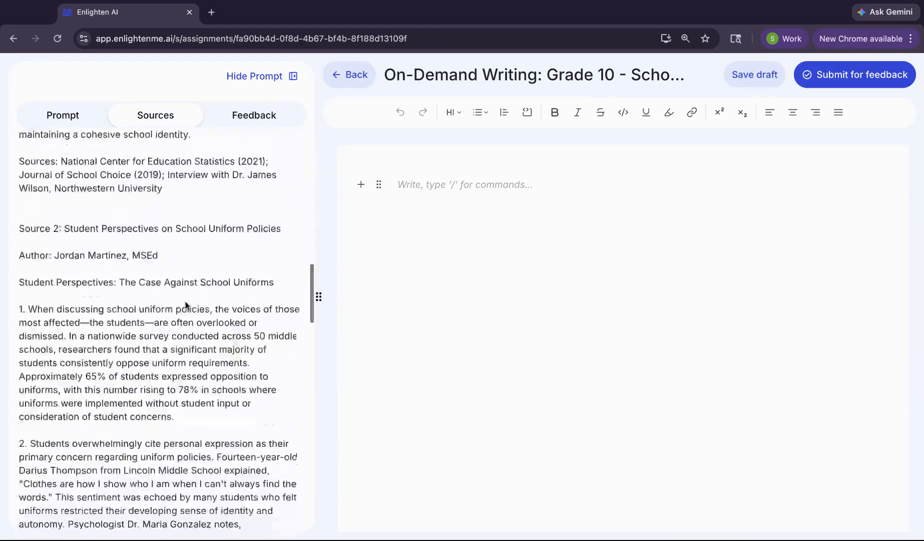
{"action": "scroll", "coordinate": [185, 301], "scroll_direction": "up", "scroll_amount": 20}
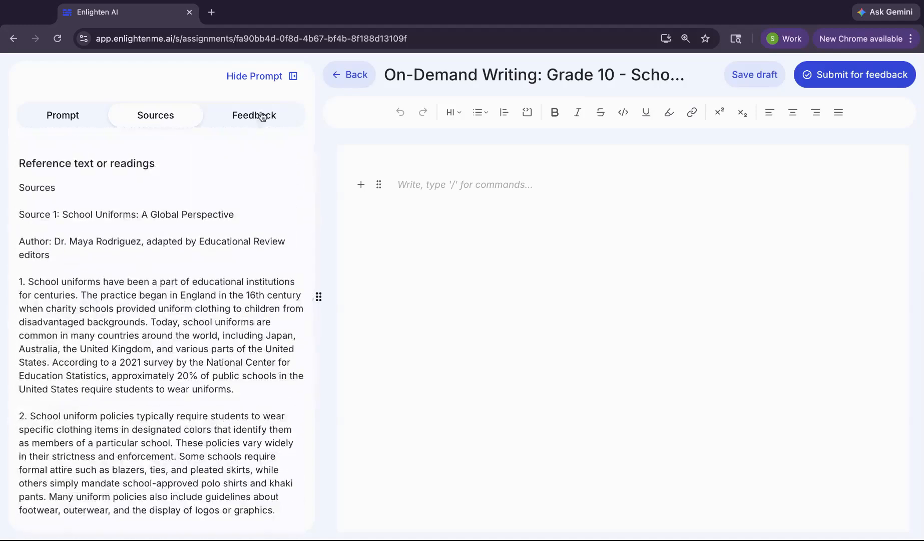
{"action": "left_click", "coordinate": [260, 117]}
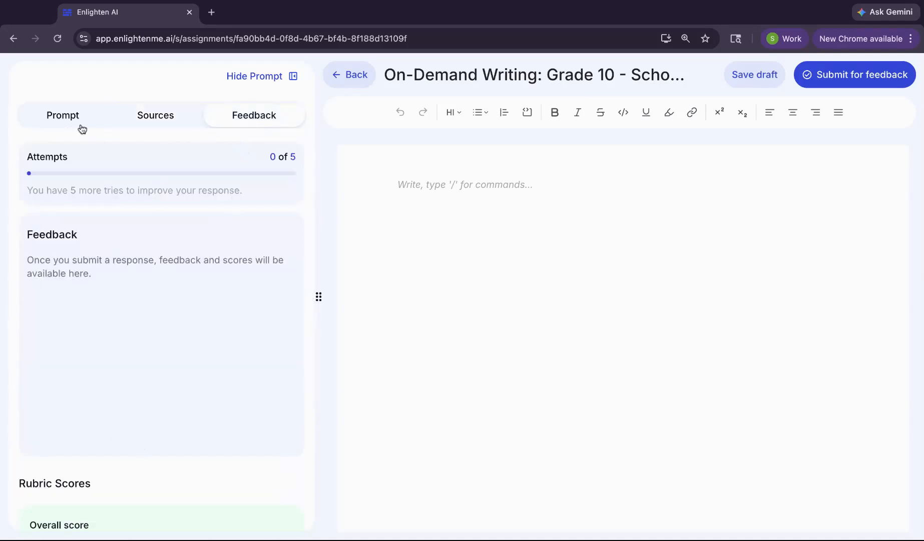
{"action": "left_click", "coordinate": [71, 117]}
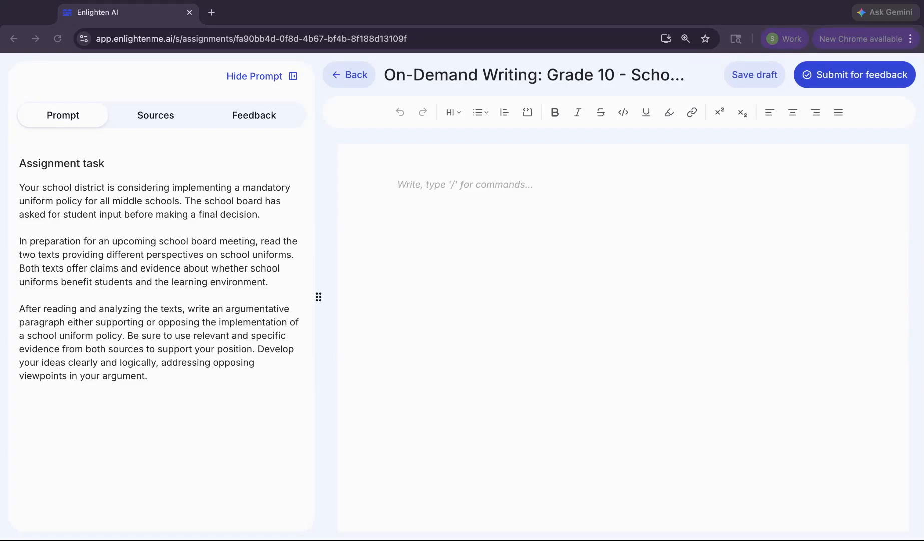
Paste the copied paragraph arguing for mandatory school uniforms into the response and submit it for feedback
{"action": "key", "text": "super+v"}
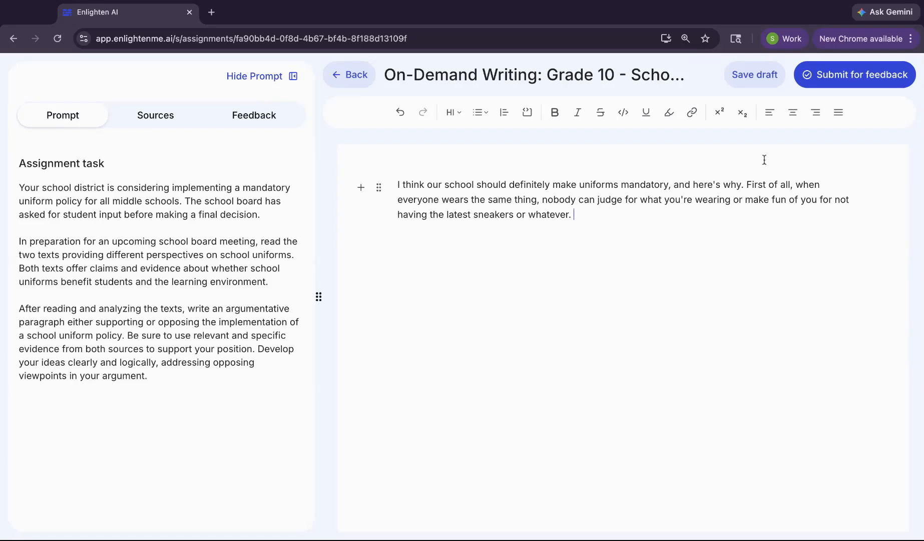
{"action": "left_click", "coordinate": [863, 77]}
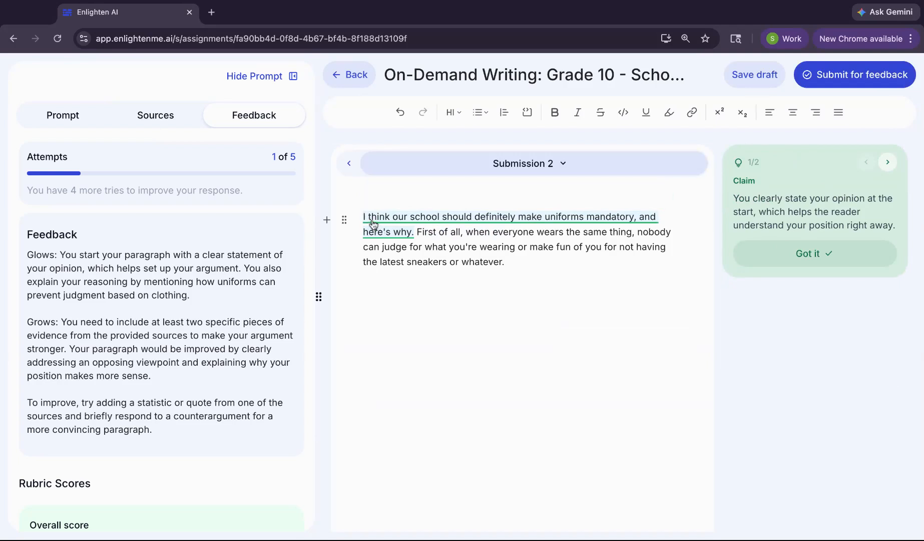
Read through the inline AI comments on the submitted paragraph, covering the Claim comment and the Evidence comment
{"action": "triple_click", "coordinate": [735, 197]}
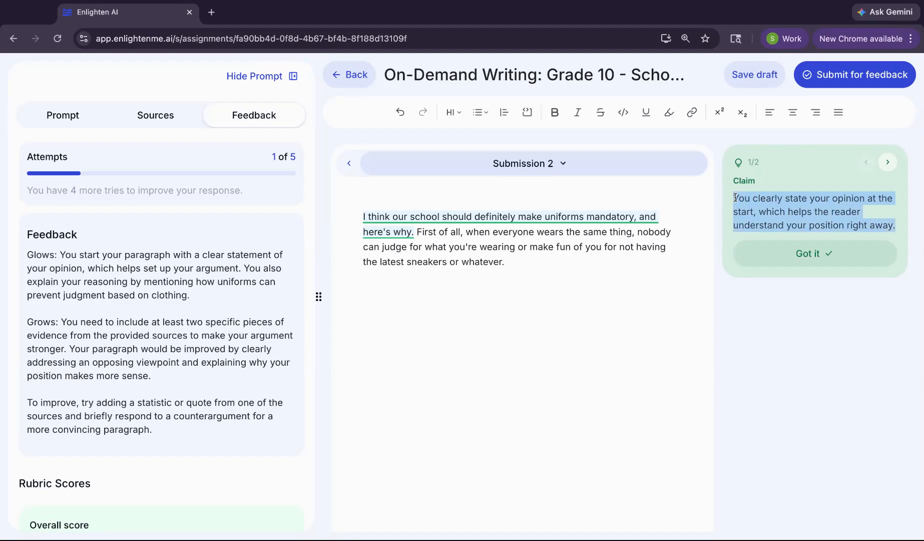
{"action": "left_click", "coordinate": [887, 163]}
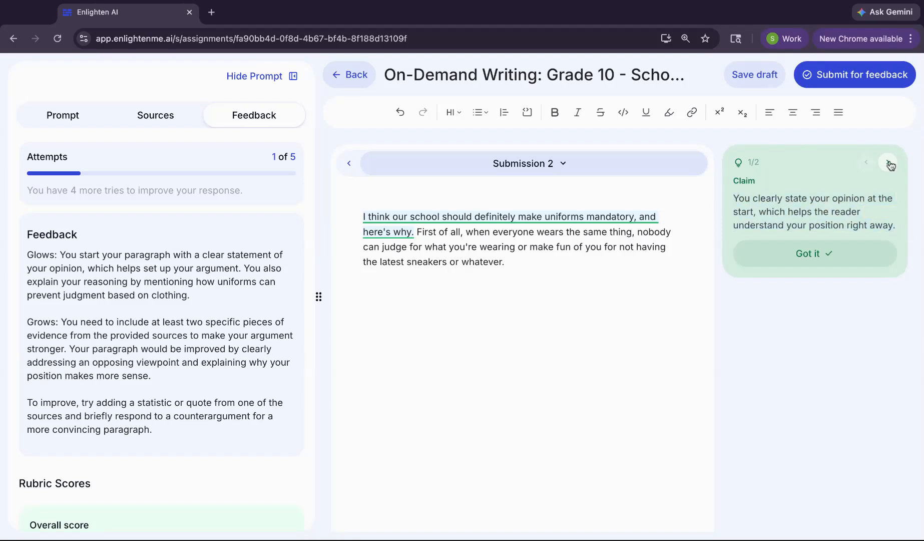
{"action": "triple_click", "coordinate": [732, 195]}
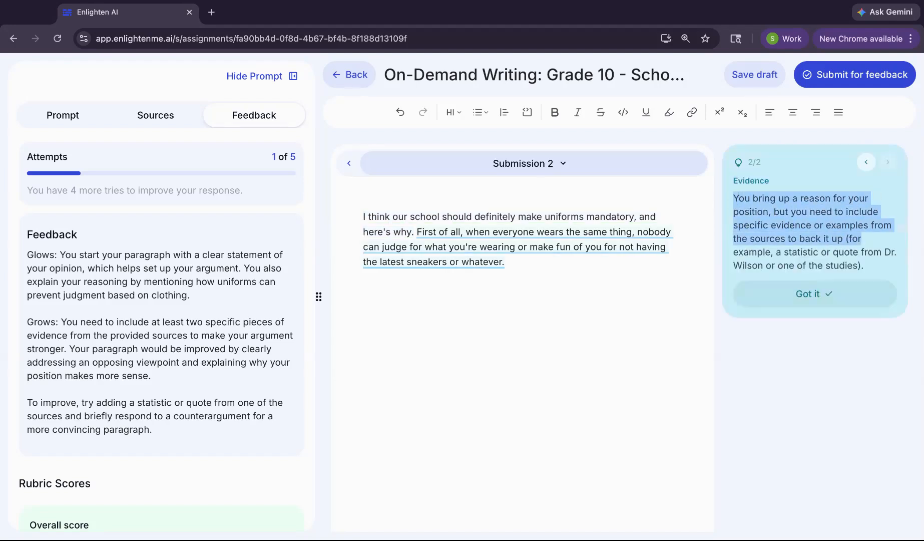
{"action": "left_click", "coordinate": [808, 227]}
{"action": "left_click_drag", "start_coordinate": [780, 212], "coordinate": [875, 266]}
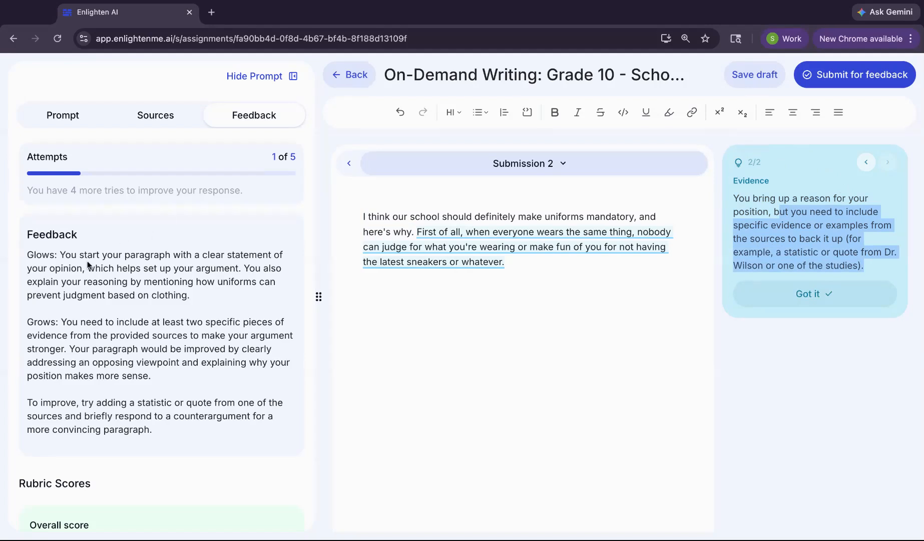
Examine the overall feedback's glows, grows and improvement tip, along with the rubric scores for claim, evidence and reasoning
{"action": "left_click", "coordinate": [59, 265]}
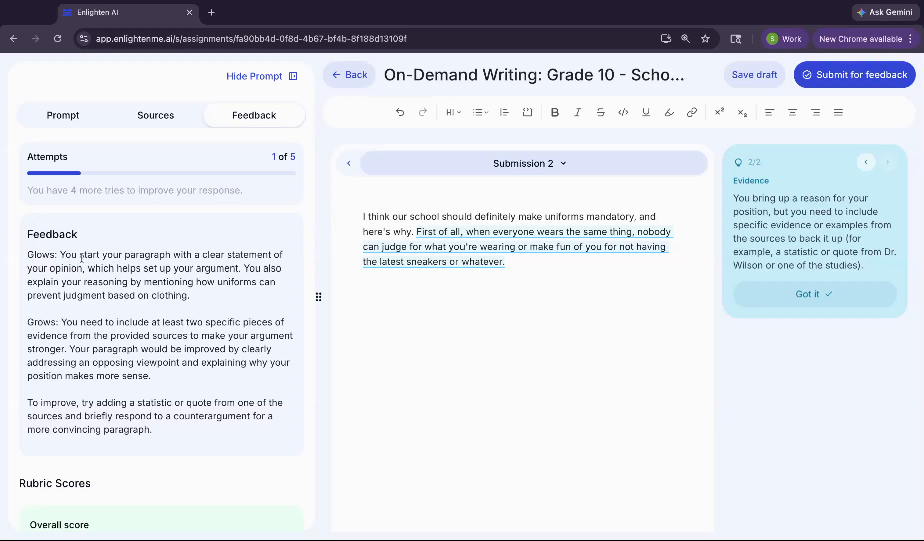
{"action": "triple_click", "coordinate": [28, 255]}
{"action": "left_click_drag", "start_coordinate": [34, 323], "coordinate": [152, 376]}
{"action": "triple_click", "coordinate": [26, 402]}
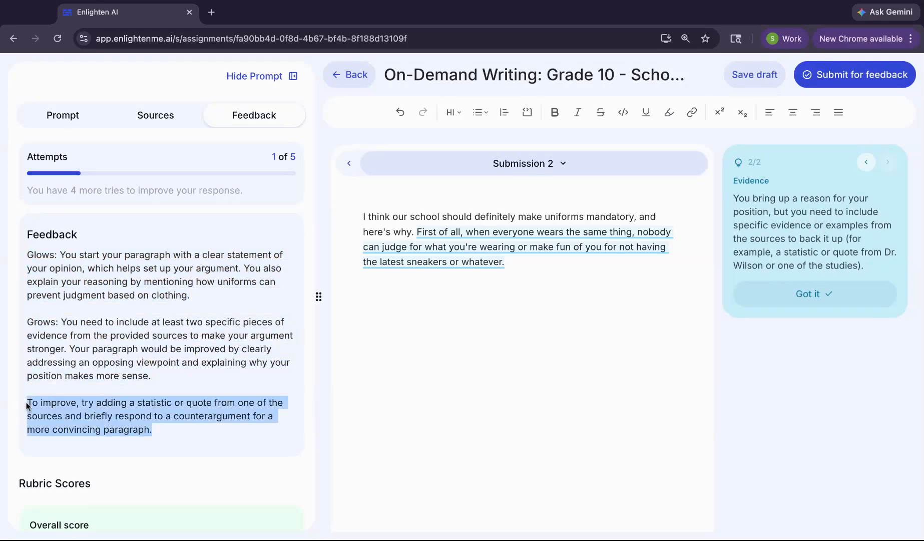
{"action": "scroll", "coordinate": [173, 399], "scroll_direction": "down", "scroll_amount": 5}
{"action": "scroll", "coordinate": [192, 331], "scroll_direction": "down", "scroll_amount": 3}
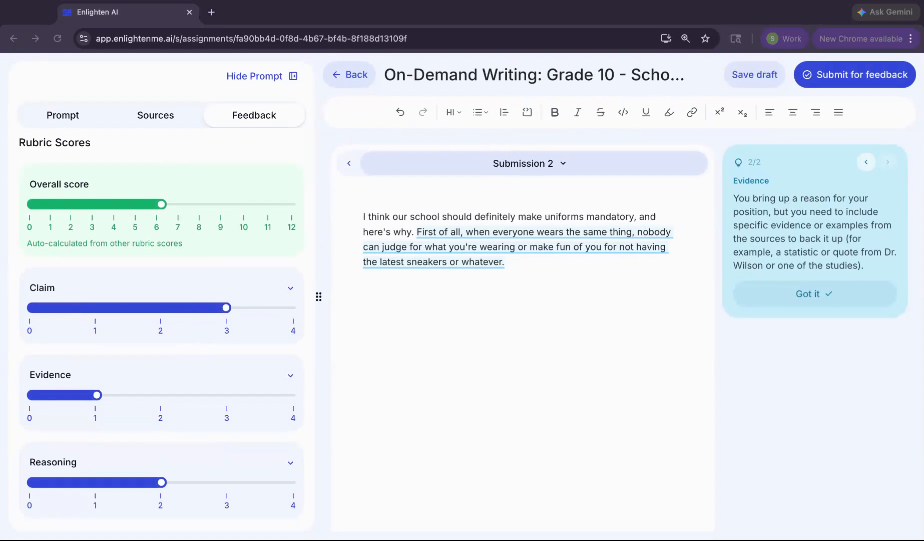
{"action": "left_click", "coordinate": [562, 269]}
{"action": "scroll", "coordinate": [139, 330], "scroll_direction": "up", "scroll_amount": 7}
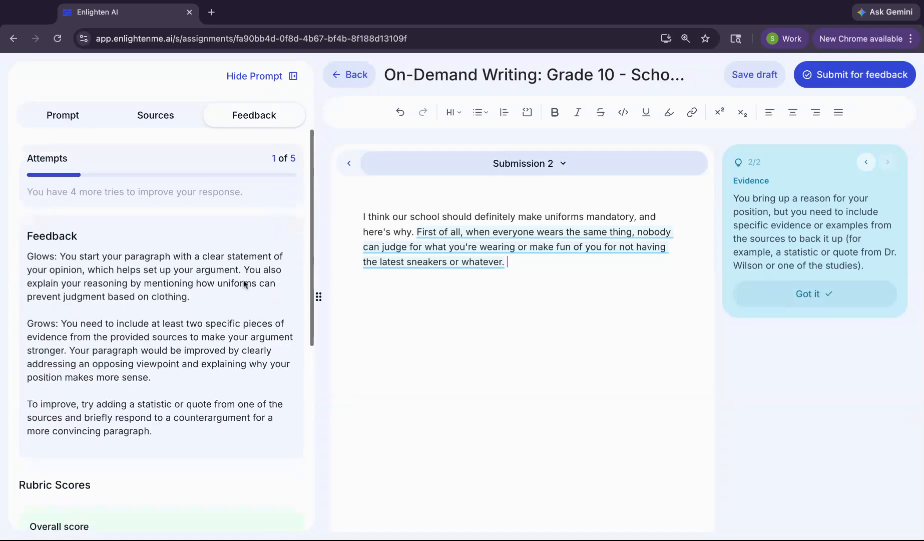
{"action": "left_click_drag", "start_coordinate": [69, 321], "coordinate": [176, 348]}
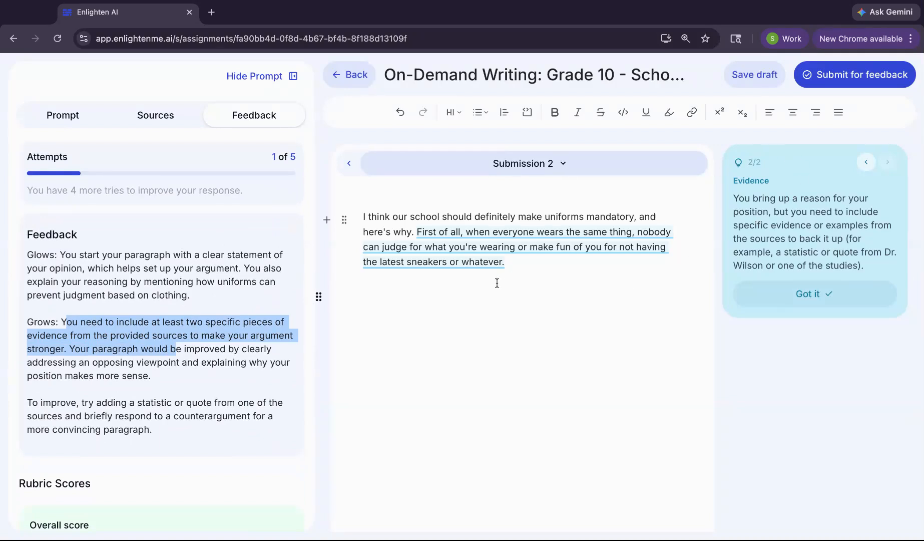
Paste the copied sentences about fairness and easier mornings at the end of the paragraph and resubmit it for feedback
{"action": "left_click", "coordinate": [540, 260]}
{"action": "key", "text": "super+v"}
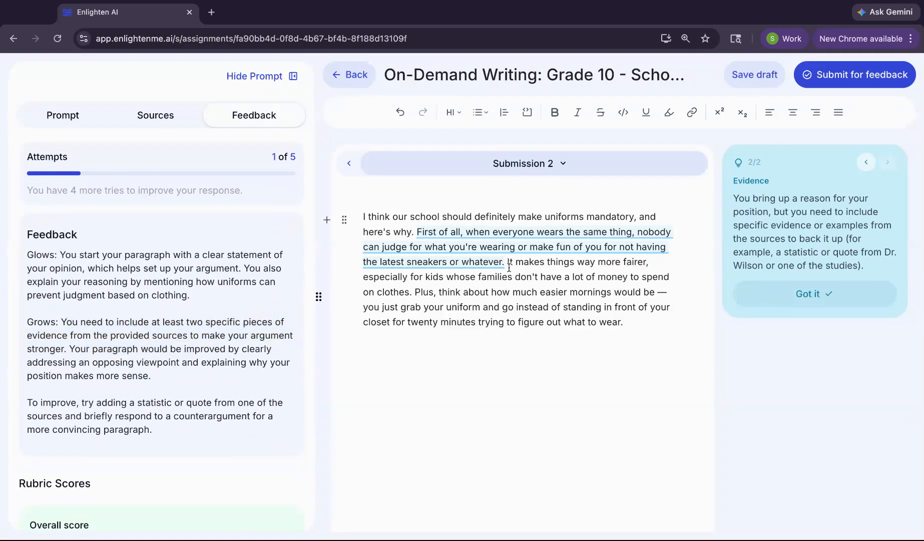
{"action": "left_click_drag", "start_coordinate": [508, 261], "coordinate": [524, 292]}
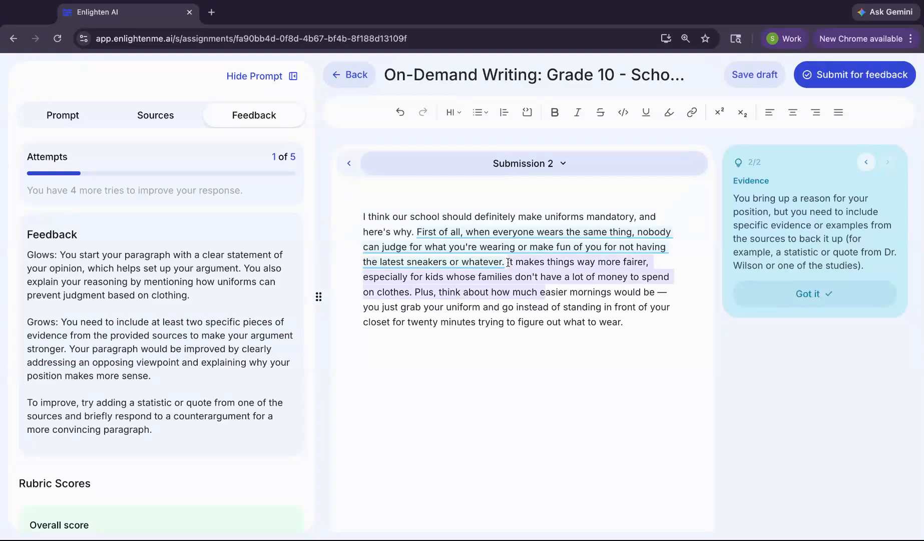
{"action": "left_click", "coordinate": [524, 293]}
{"action": "left_click_drag", "start_coordinate": [413, 292], "coordinate": [587, 319]}
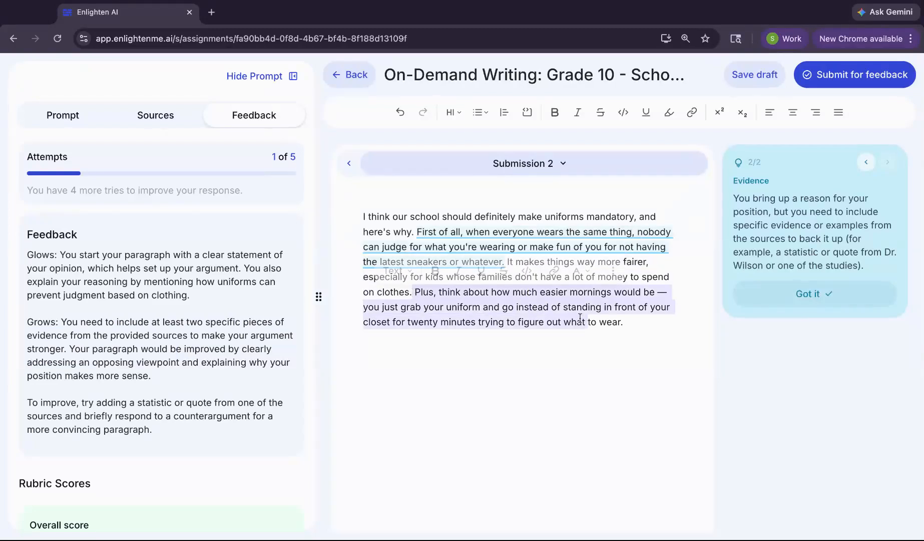
{"action": "left_click", "coordinate": [551, 318]}
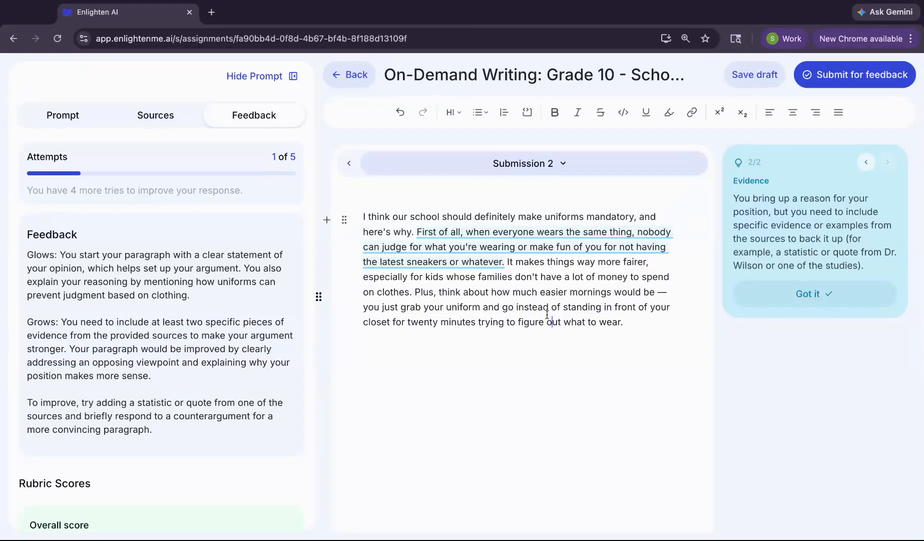
{"action": "left_click", "coordinate": [862, 81]}
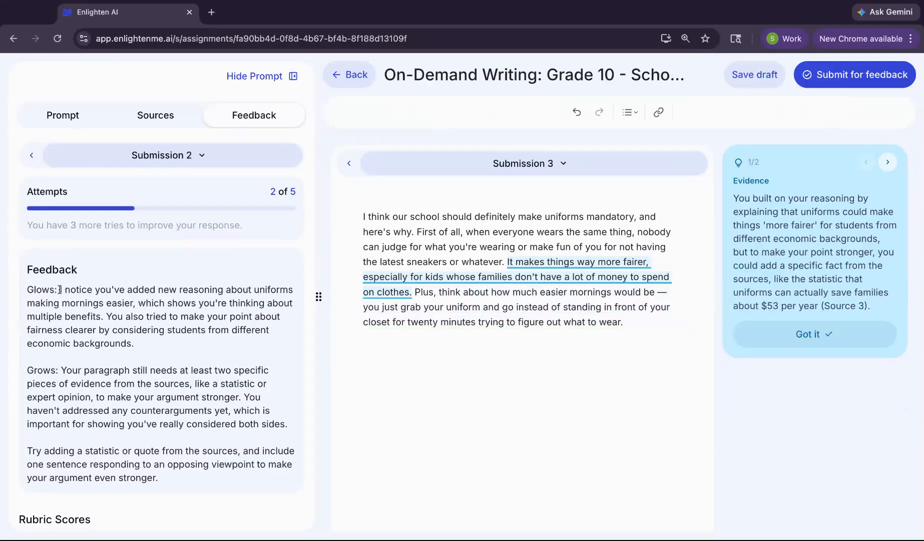
Review the glows and grows given for Submission 2 and its inline Evidence comment
{"action": "left_click_drag", "start_coordinate": [60, 290], "coordinate": [132, 316]}
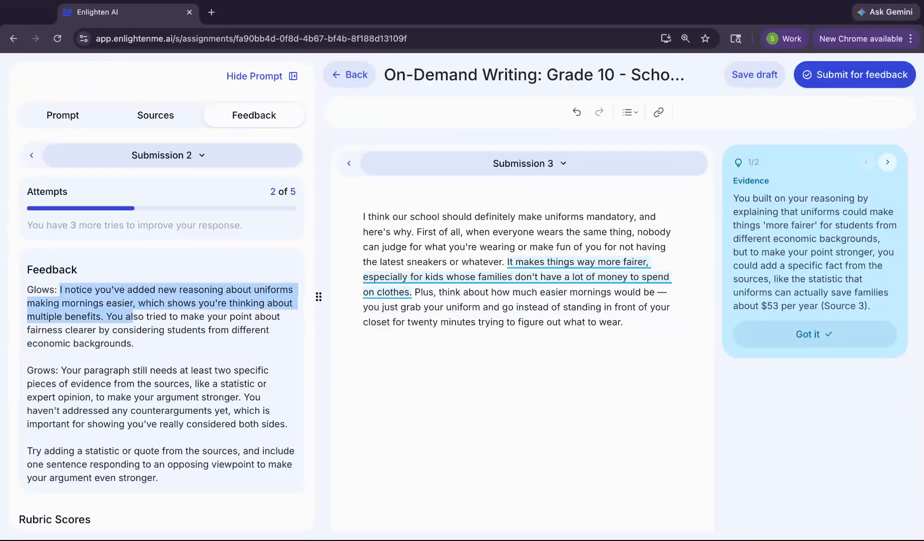
{"action": "left_click", "coordinate": [94, 388]}
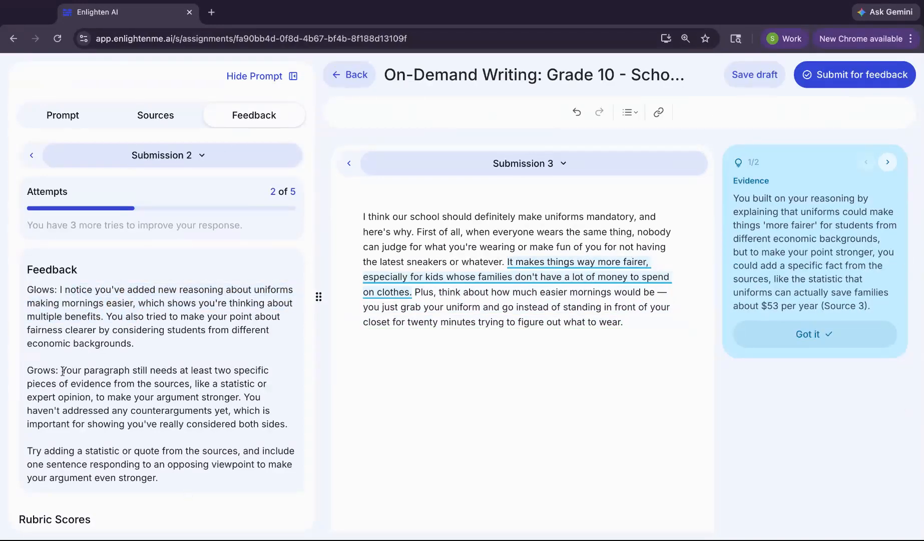
{"action": "left_click_drag", "start_coordinate": [63, 371], "coordinate": [172, 397]}
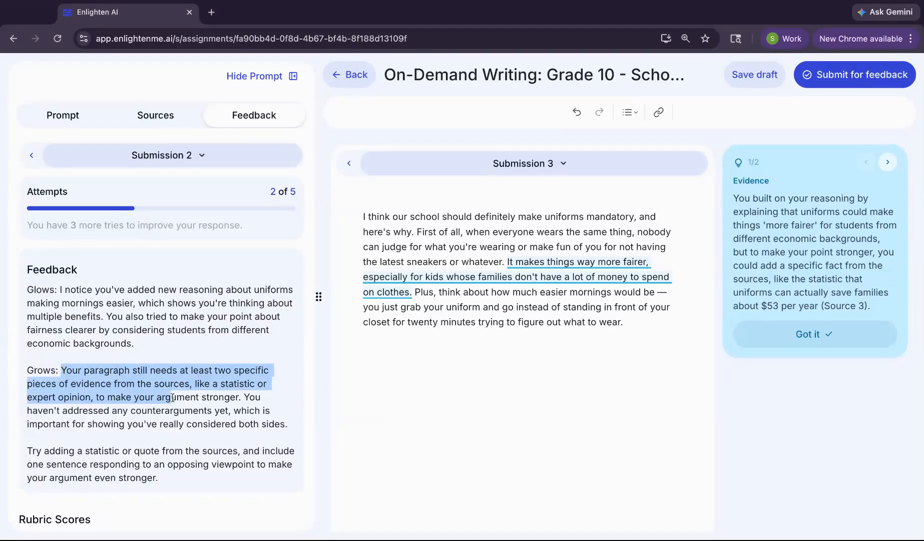
{"action": "left_click", "coordinate": [832, 199]}
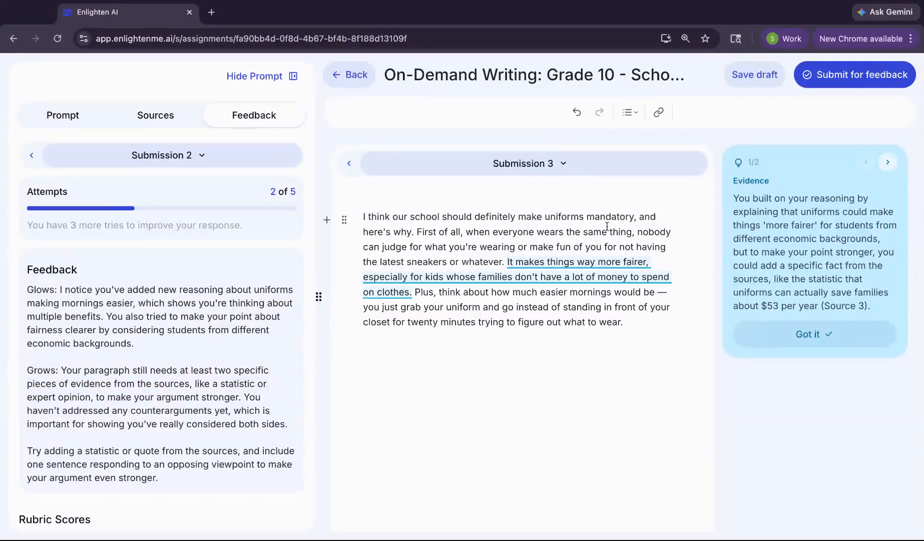
{"action": "scroll", "coordinate": [228, 350], "scroll_direction": "down", "scroll_amount": 8}
{"action": "scroll", "coordinate": [241, 289], "scroll_direction": "up", "scroll_amount": 8}
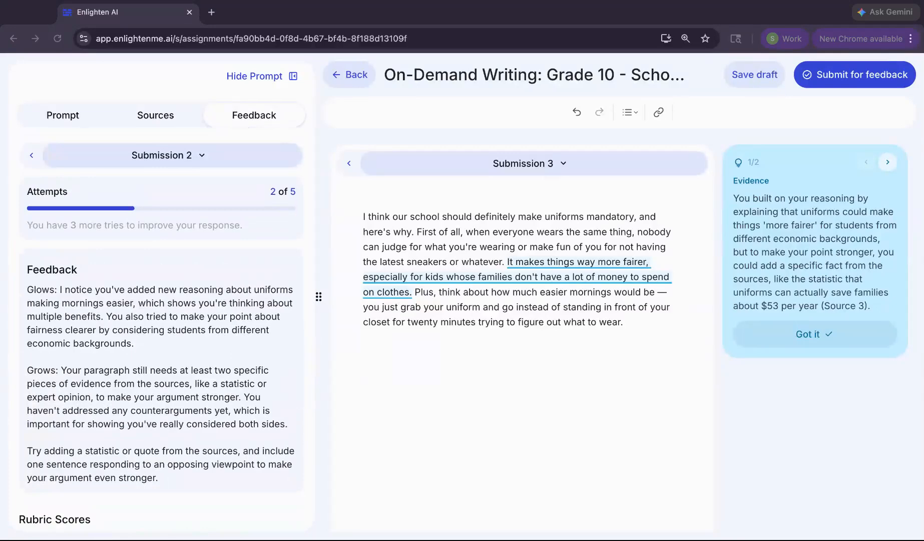
Append the copied sentences on self-expression and feeling like one team, check the Reasoning comment, and submit the response again for feedback
{"action": "left_click", "coordinate": [626, 322]}
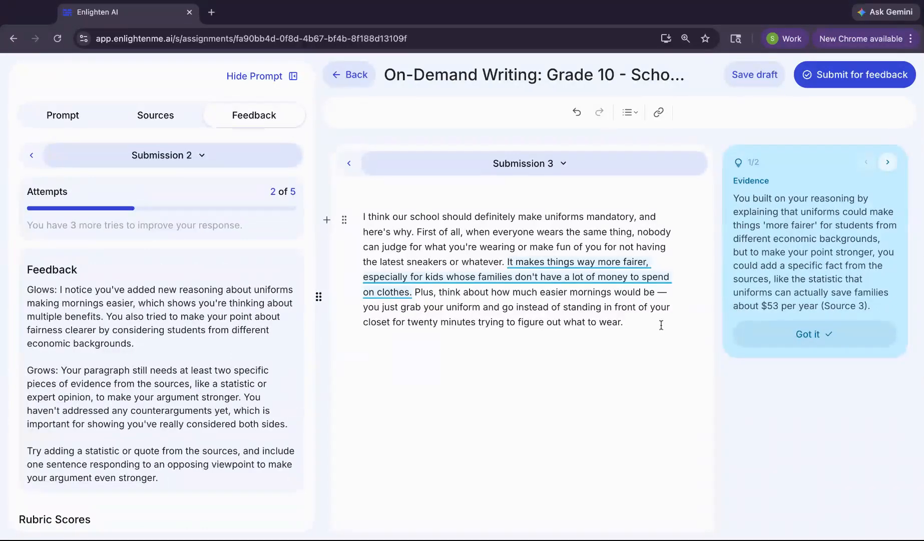
{"action": "type", "text": "Some people say uniforms take away your freedom to express yourself, but you can still show who you are through your personality, your friend group, and what you do after school. And honestly, when you look around a classroom and everyone's dressed the same, it kind of feels like you're all on the same team, which I think actually helps people focus more on learning instead of on social stuff."}
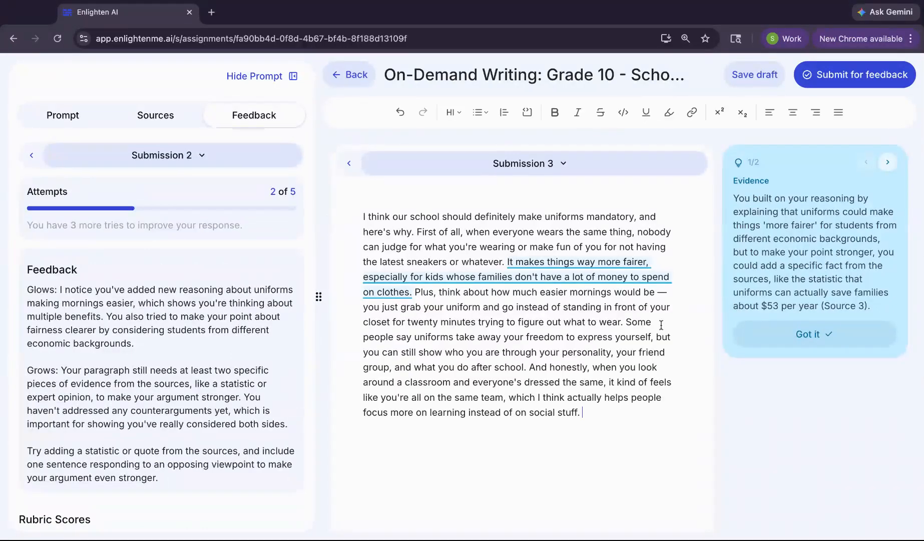
{"action": "left_click", "coordinate": [889, 162]}
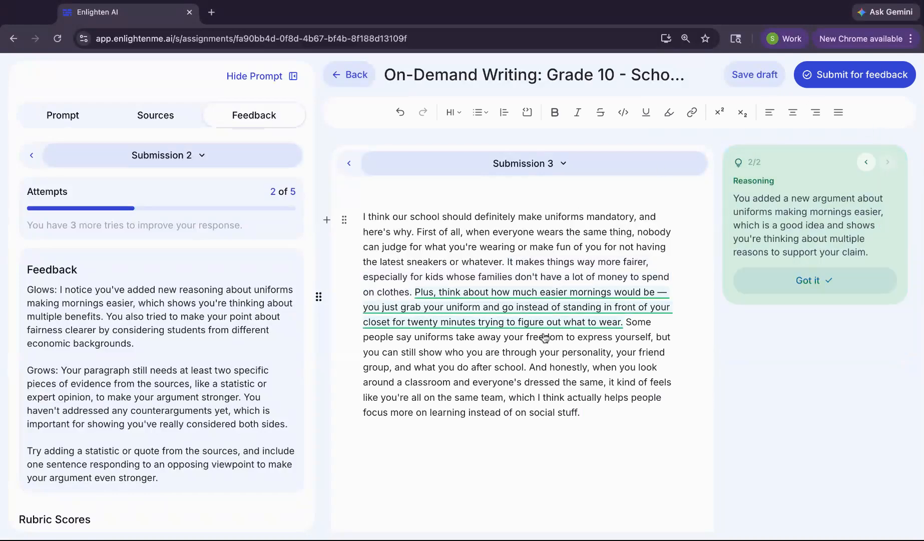
{"action": "left_click", "coordinate": [865, 76]}
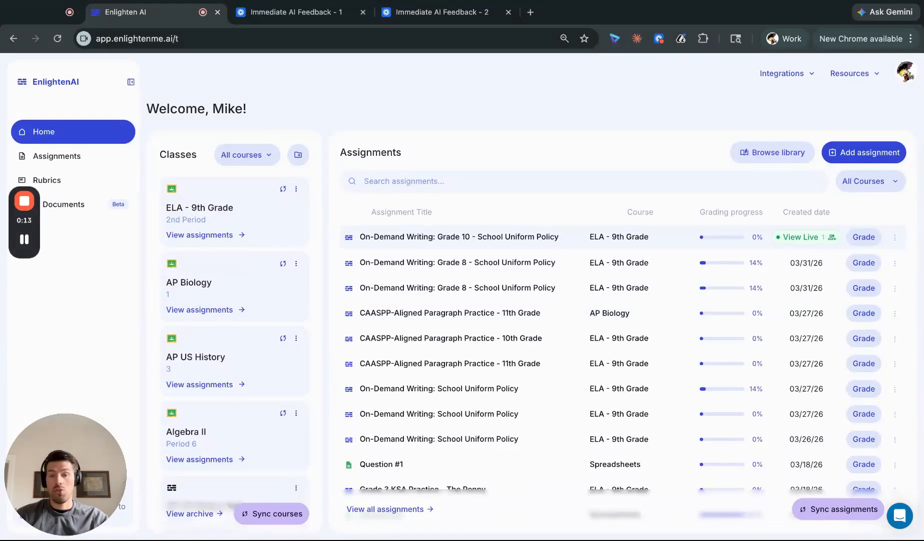
In the teacher account, open the live dashboard for On-Demand Writing: Grade 10 - School Uniform Policy and look over its class trends
{"action": "left_click", "coordinate": [821, 236]}
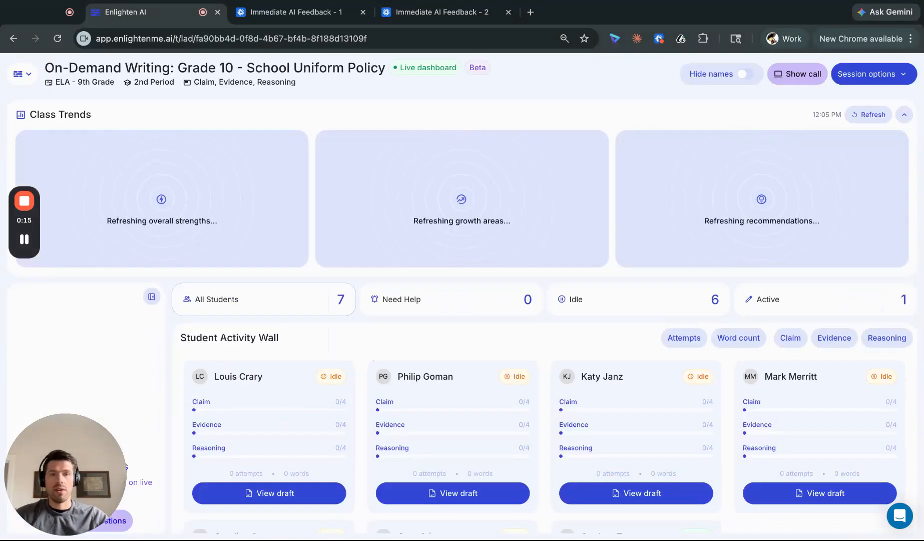
{"action": "scroll", "coordinate": [824, 233], "scroll_direction": "down", "scroll_amount": 1}
{"action": "scroll", "coordinate": [429, 379], "scroll_direction": "up", "scroll_amount": 1}
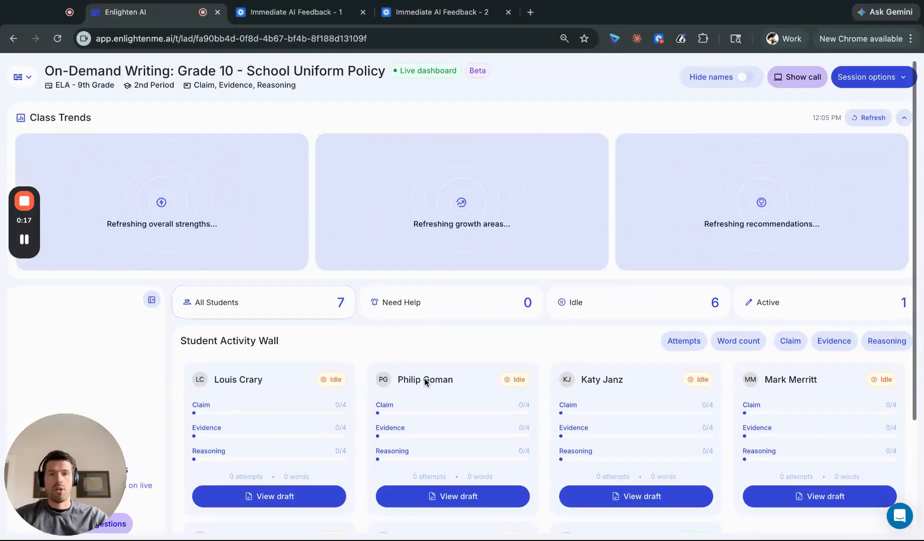
{"action": "scroll", "coordinate": [432, 386], "scroll_direction": "down", "scroll_amount": 3}
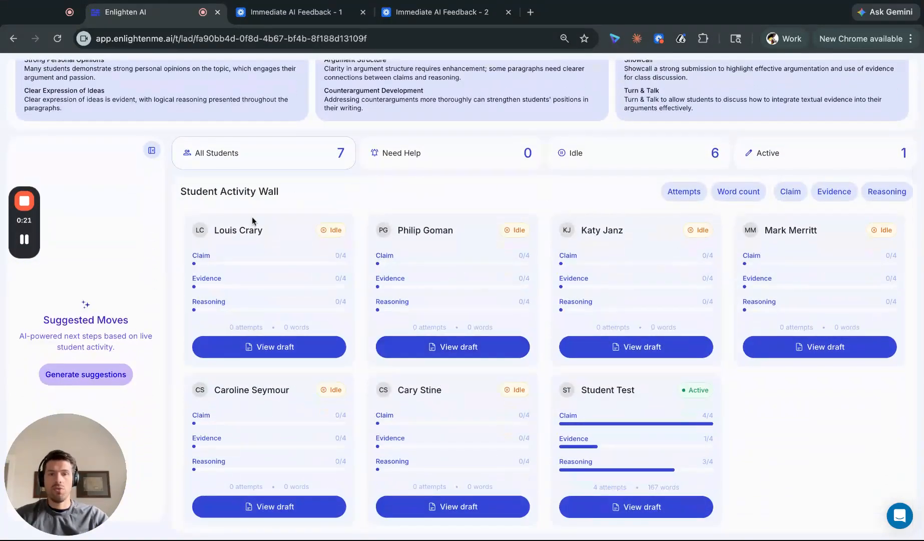
{"action": "scroll", "coordinate": [294, 196], "scroll_direction": "up", "scroll_amount": 3}
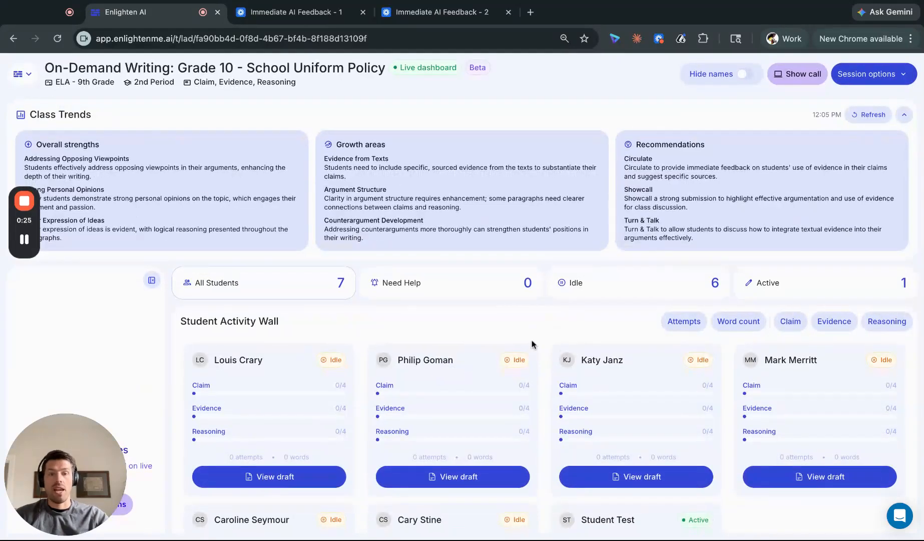
Examine the Student Activity Wall's progress on claim, evidence and reasoning together with the suggested moves
{"action": "scroll", "coordinate": [545, 350], "scroll_direction": "down", "scroll_amount": 1}
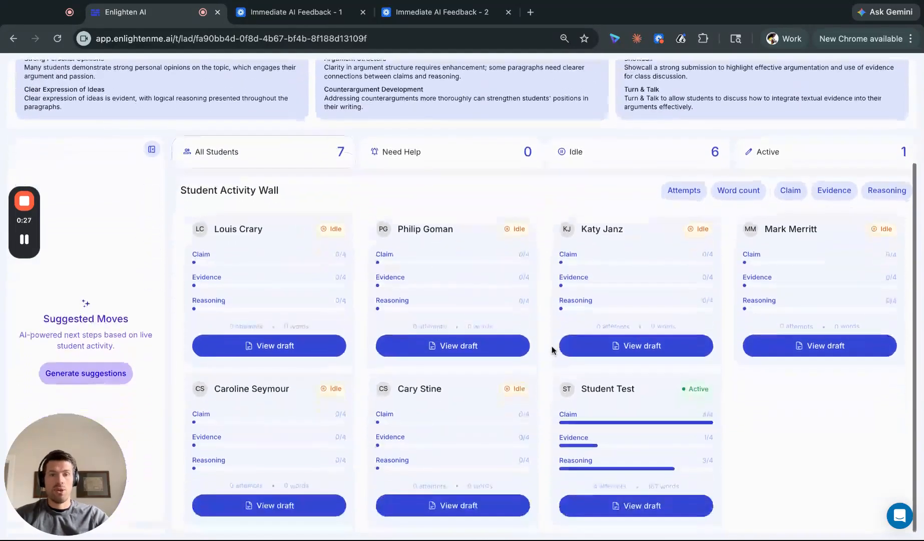
{"action": "scroll", "coordinate": [450, 233], "scroll_direction": "down", "scroll_amount": 1}
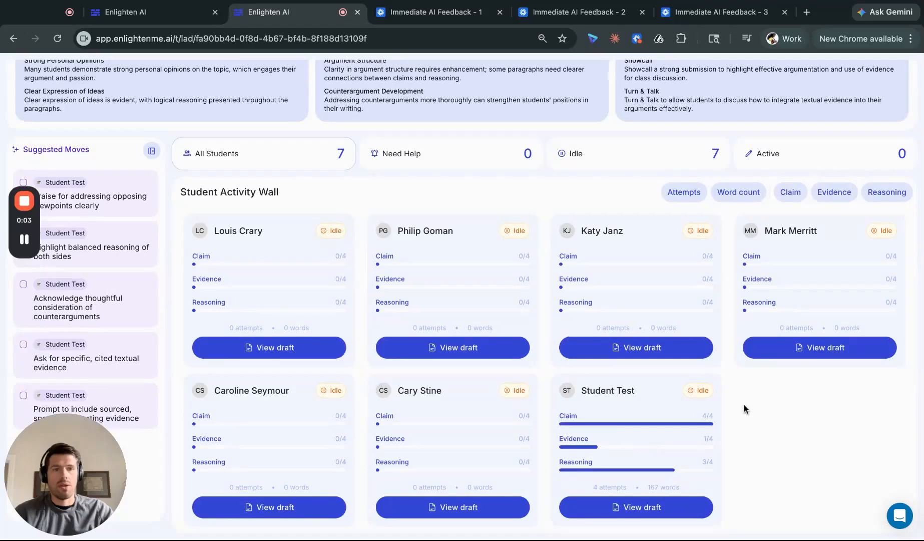
{"action": "scroll", "coordinate": [762, 395], "scroll_direction": "down", "scroll_amount": 1}
{"action": "scroll", "coordinate": [763, 397], "scroll_direction": "up", "scroll_amount": 1}
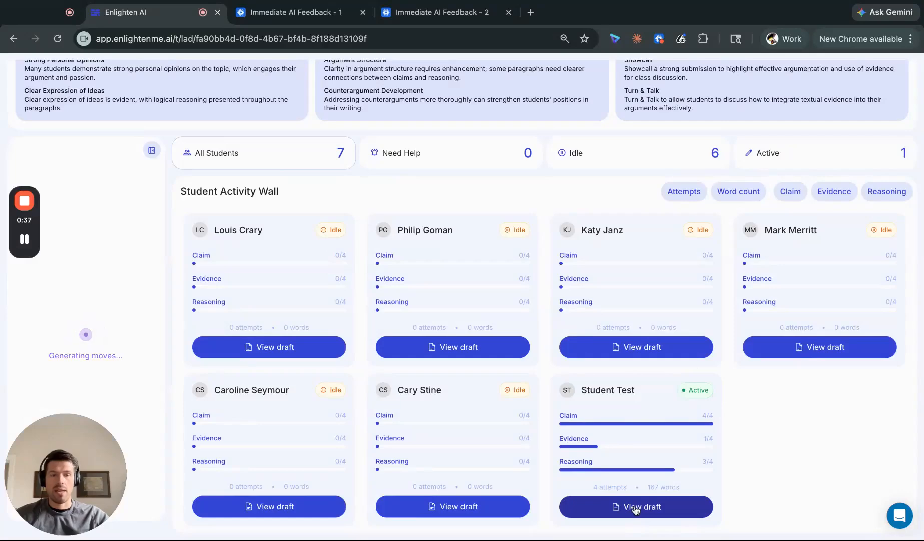
Open the active student's draft and compare Submission 1 with Submission 3, examining the opening sentences of the latter
{"action": "left_click", "coordinate": [634, 507]}
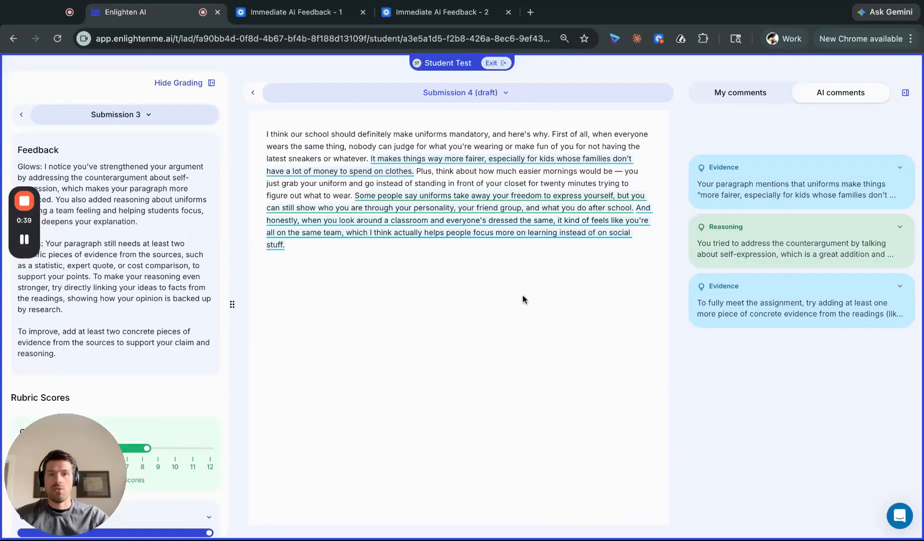
{"action": "left_click", "coordinate": [471, 92]}
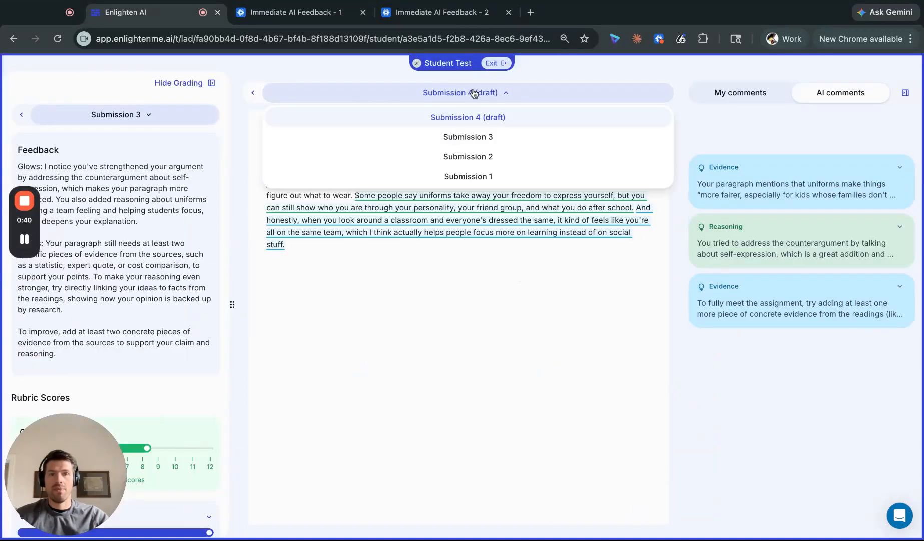
{"action": "left_click", "coordinate": [479, 175]}
{"action": "left_click", "coordinate": [474, 92]}
{"action": "left_click", "coordinate": [476, 137]}
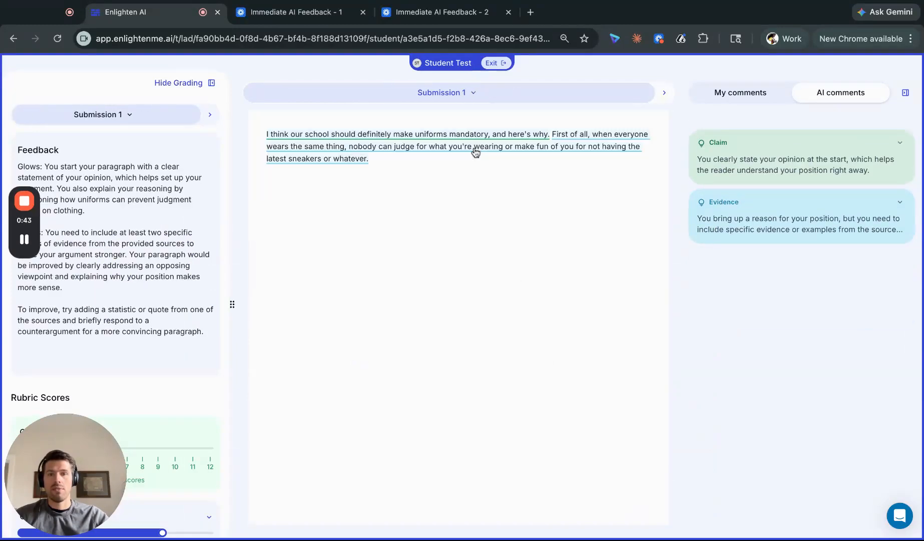
{"action": "left_click", "coordinate": [475, 95]}
{"action": "left_click", "coordinate": [474, 135]}
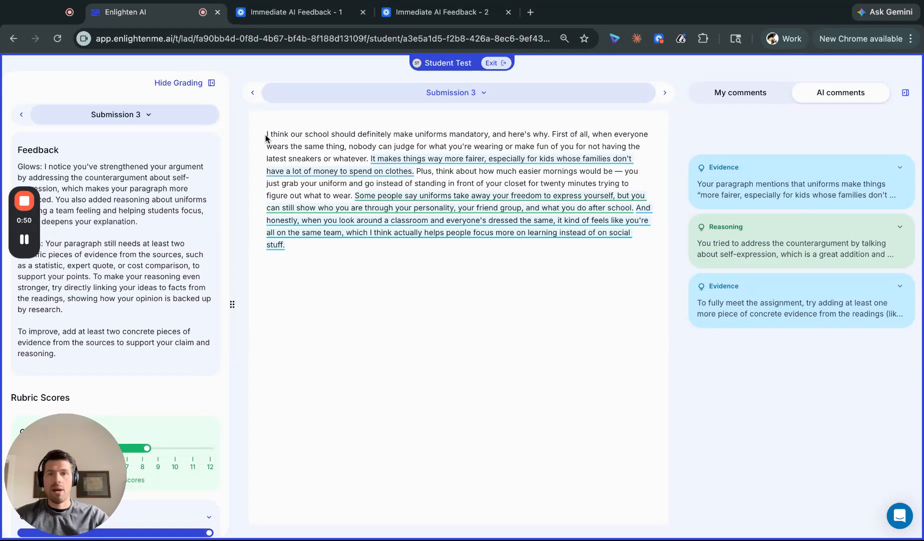
{"action": "left_click_drag", "start_coordinate": [266, 134], "coordinate": [534, 146]}
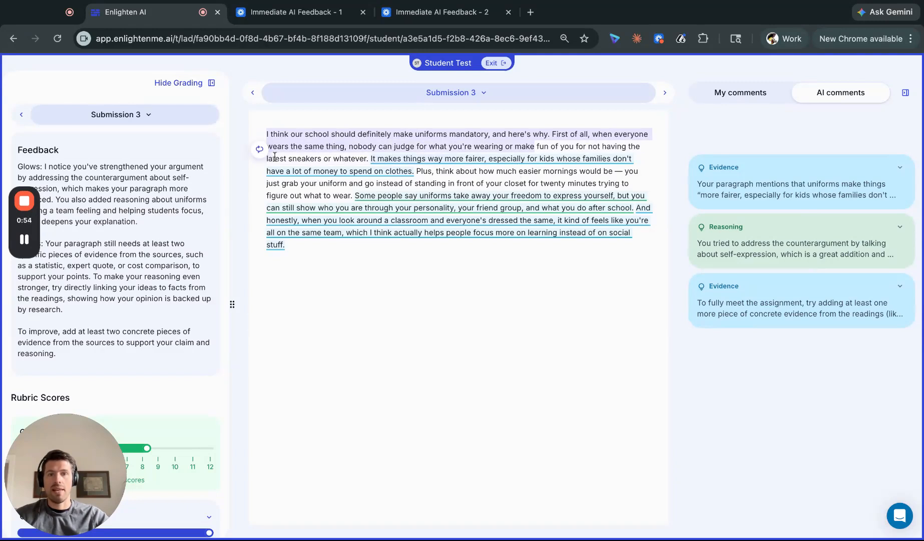
Add the teacher comment "Great start!" to the highlighted opening sentences of Submission 3
{"action": "left_click", "coordinate": [259, 149]}
{"action": "left_click", "coordinate": [746, 182]}
{"action": "type", "text": "Great start!"}
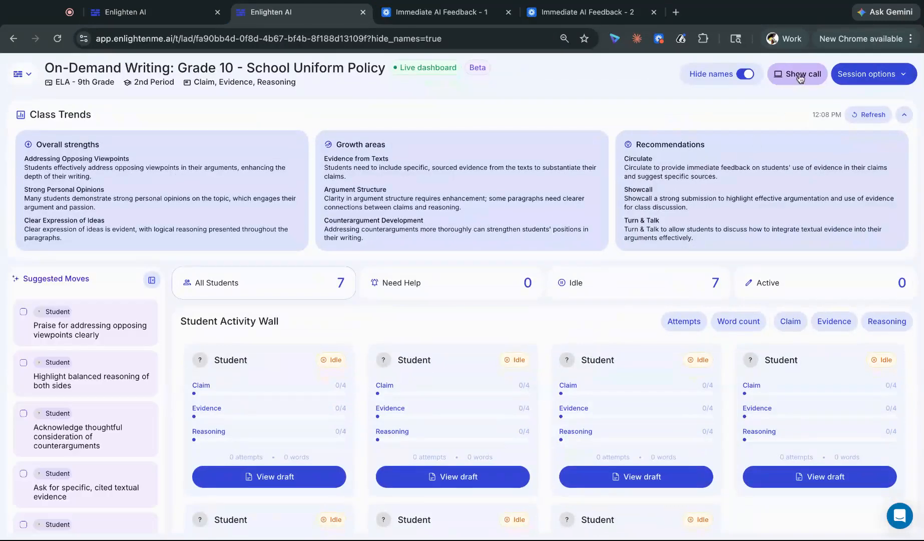
Open Showcall from the live dashboard, expand the student's response, turn off name hiding, and return to the dashboard
{"action": "left_click", "coordinate": [800, 78]}
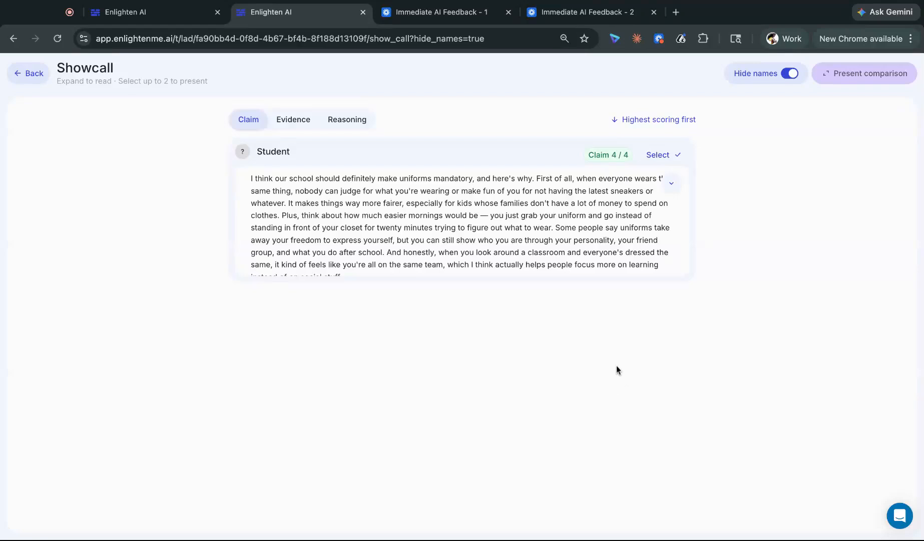
{"action": "left_click", "coordinate": [671, 183]}
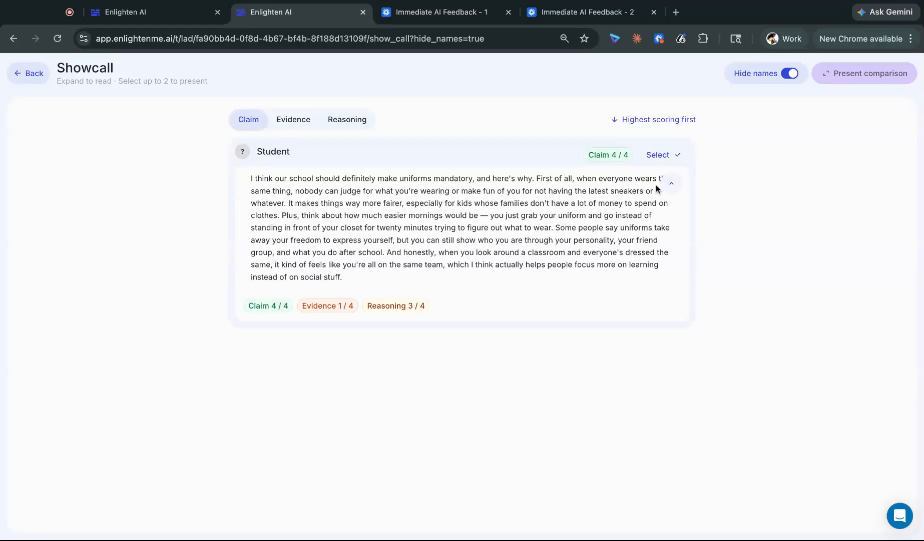
{"action": "left_click", "coordinate": [790, 75]}
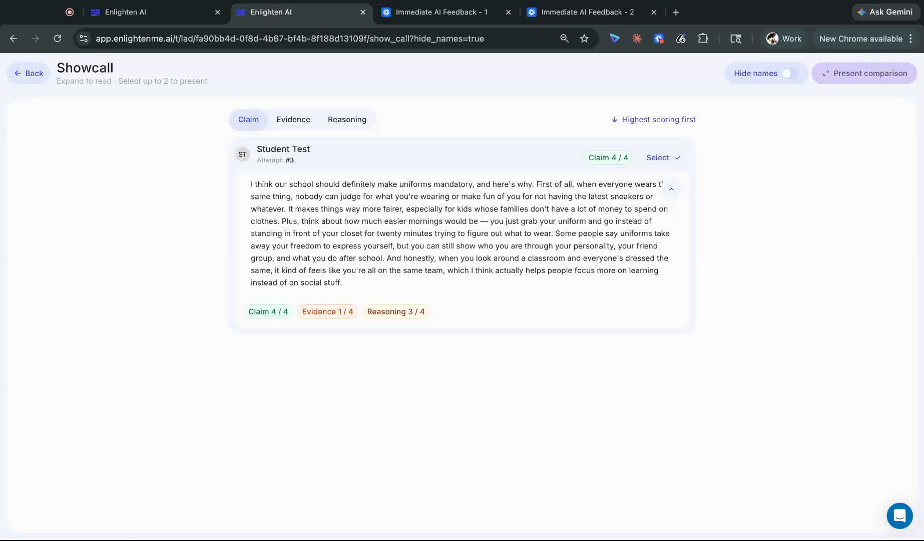
{"action": "left_click", "coordinate": [32, 76]}
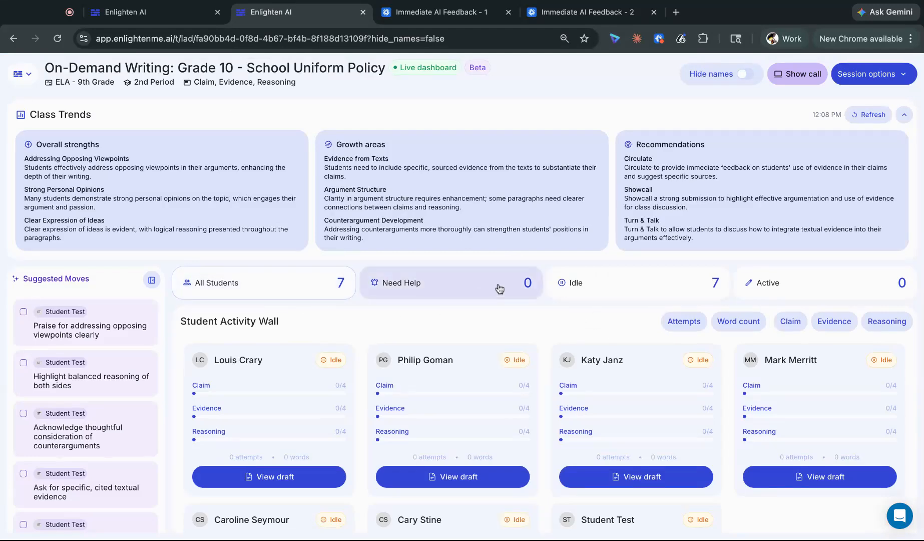
Examine the suggested moves, the Student Activity Wall and the Class Trends on the live dashboard
{"action": "scroll", "coordinate": [108, 344], "scroll_direction": "down", "scroll_amount": 1}
{"action": "scroll", "coordinate": [107, 340], "scroll_direction": "down", "scroll_amount": 3}
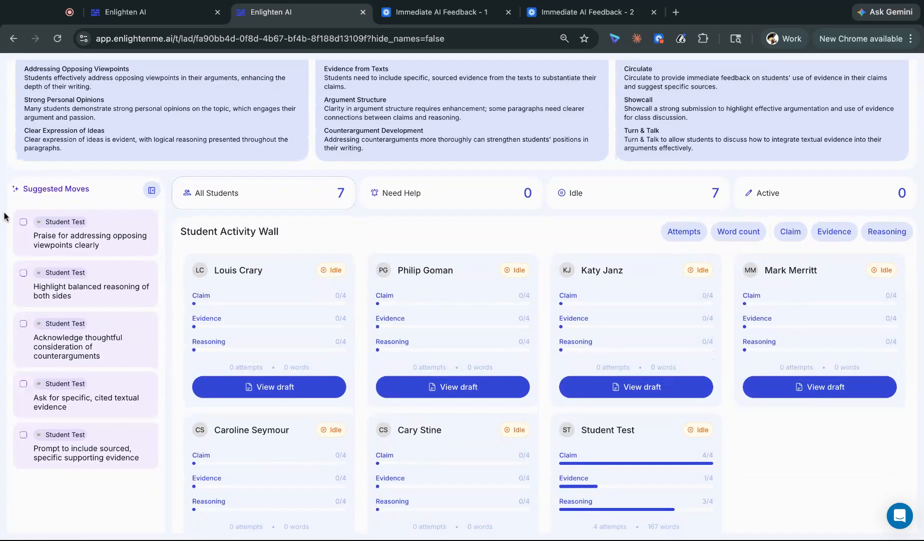
{"action": "scroll", "coordinate": [117, 209], "scroll_direction": "down", "scroll_amount": 1}
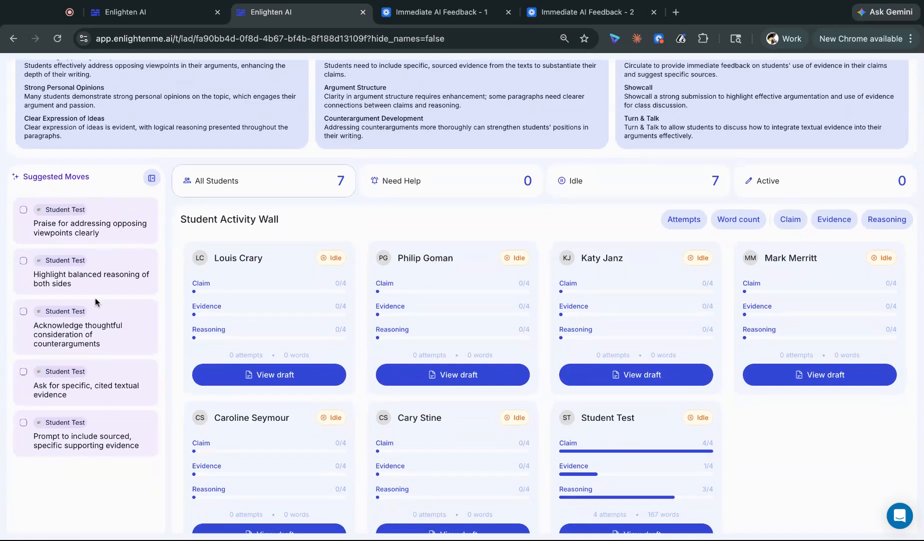
{"action": "scroll", "coordinate": [96, 389], "scroll_direction": "up", "scroll_amount": 5}
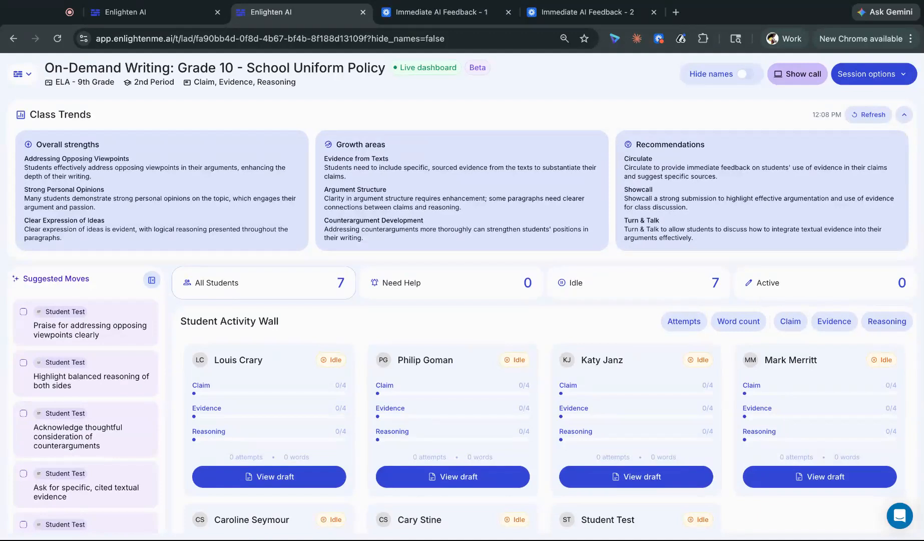
{"action": "mouse_move", "coordinate": [37, 111]}
{"action": "left_mouse_down"}
{"action": "mouse_move", "coordinate": [270, 167]}
{"action": "mouse_move", "coordinate": [689, 206]}
{"action": "mouse_move", "coordinate": [780, 230]}
{"action": "left_mouse_up"}
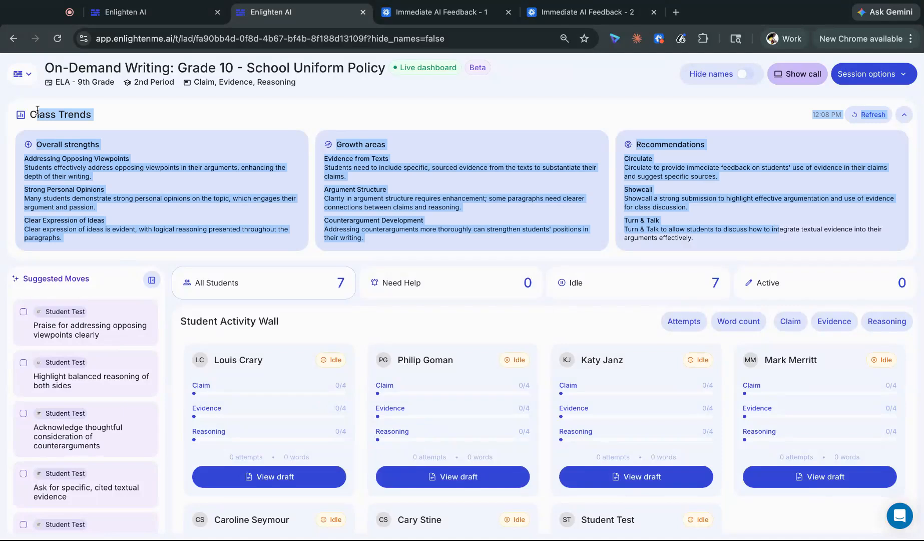
{"action": "left_click", "coordinate": [767, 228]}
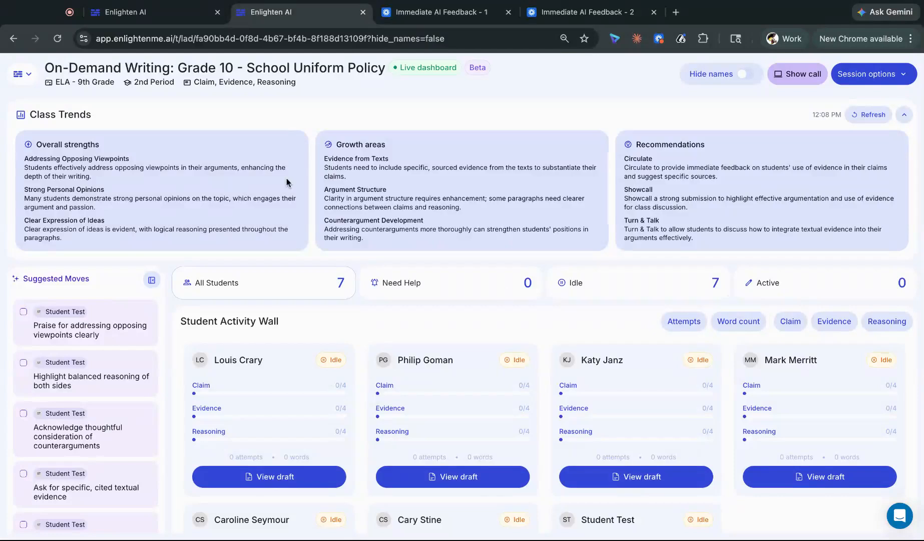
Return to the home page and open the On-Demand Writing: Grade 10 - School Uniform Policy assignment's class scores
{"action": "left_click", "coordinate": [16, 76]}
{"action": "left_click", "coordinate": [56, 111]}
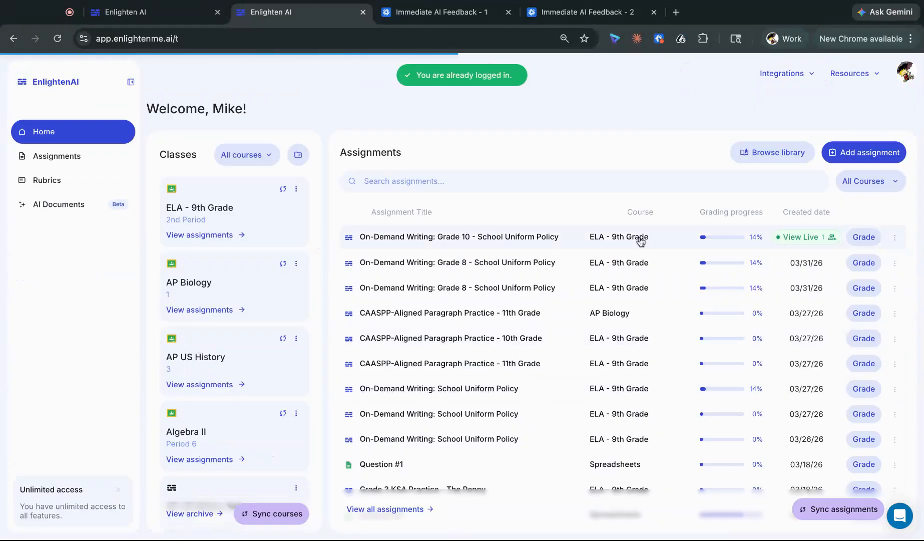
{"action": "left_click", "coordinate": [640, 240]}
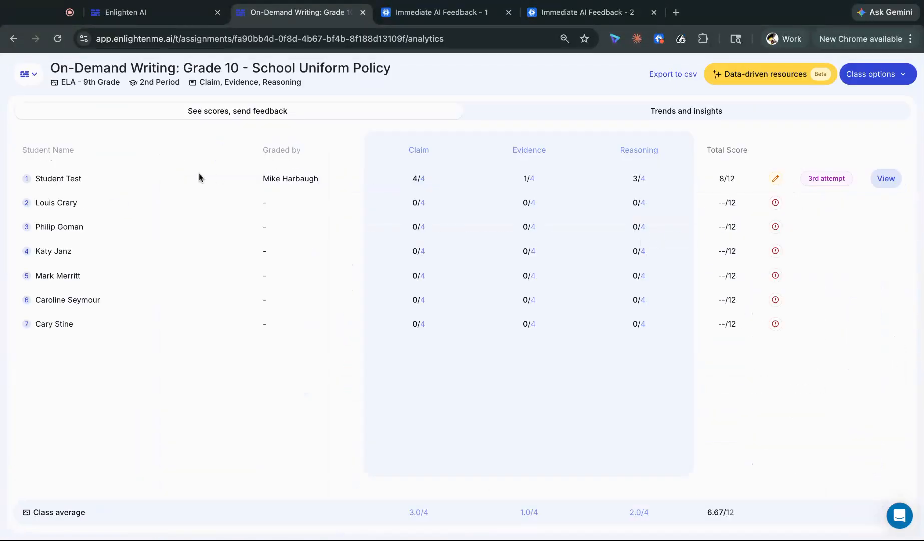
Examine the assignment's trends and insights, comparing individual student strengths and growth areas with the class scores and whole-class trends
{"action": "left_click", "coordinate": [695, 112]}
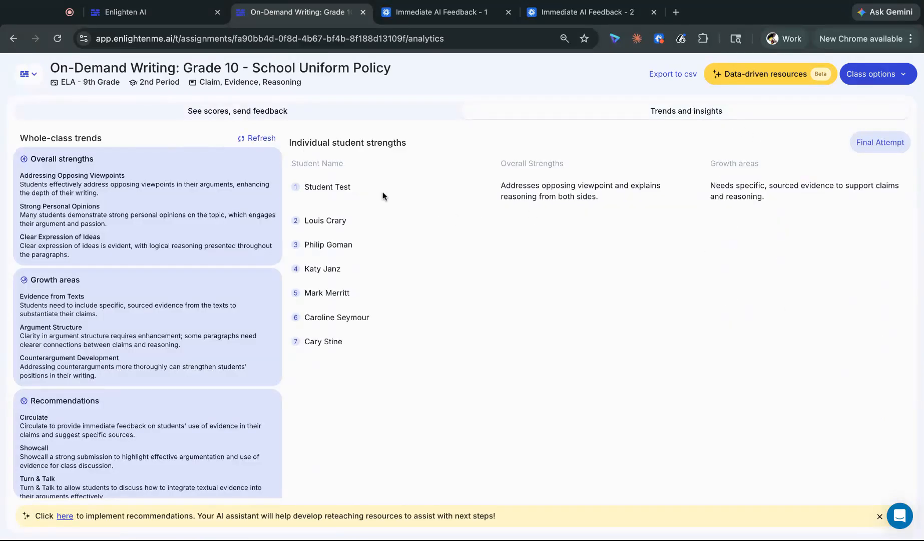
{"action": "left_click_drag", "start_coordinate": [305, 180], "coordinate": [784, 195]}
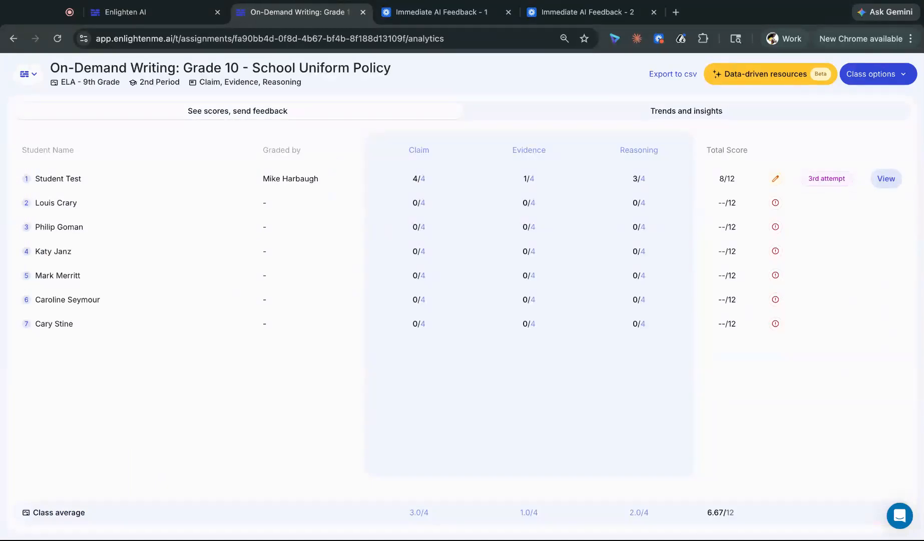
{"action": "left_click", "coordinate": [744, 111]}
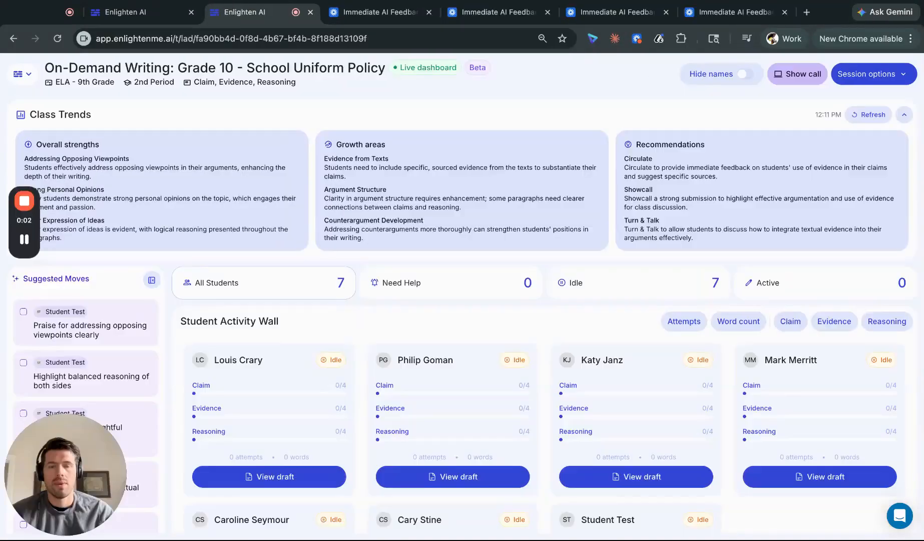
{"action": "scroll", "coordinate": [644, 410], "scroll_direction": "down", "scroll_amount": 1}
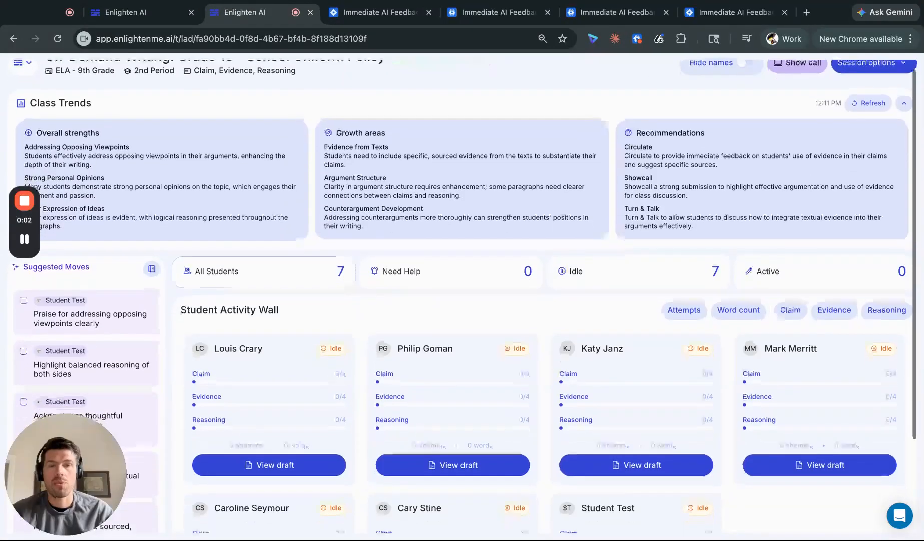